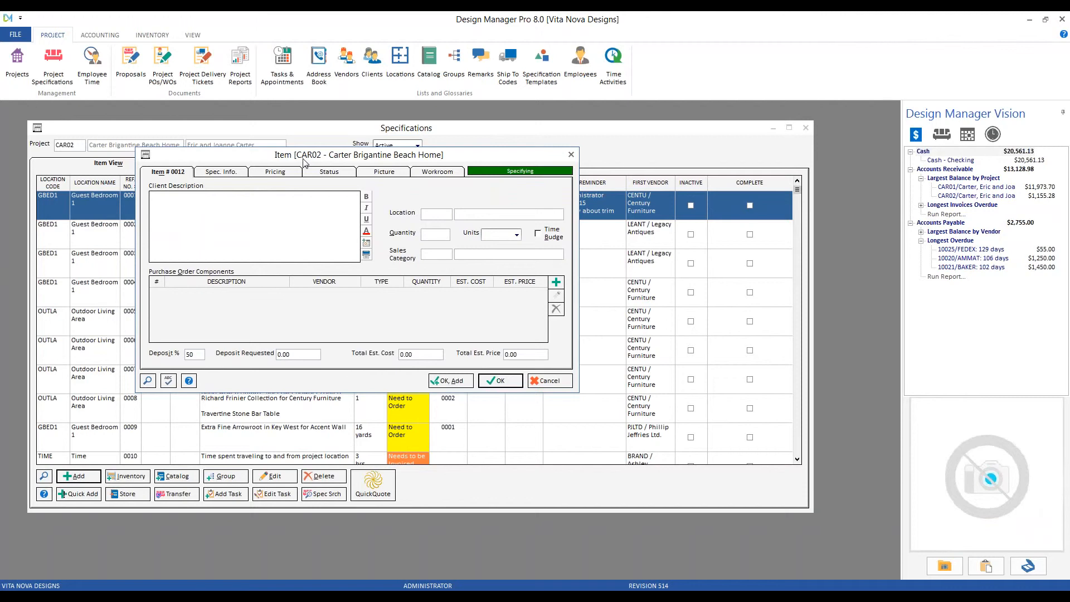
Enter "custom sofa" in bold italic as the item's client description, and open the item's picture settings.
click(157, 193)
text(custom sofa)
drag(212, 196, 149, 196)
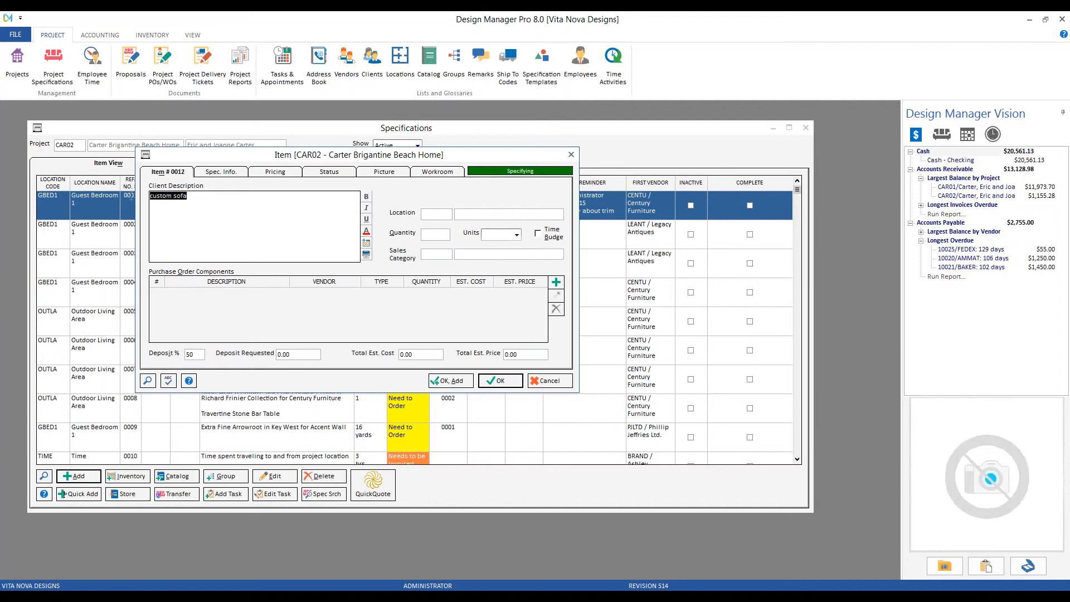
click(366, 196)
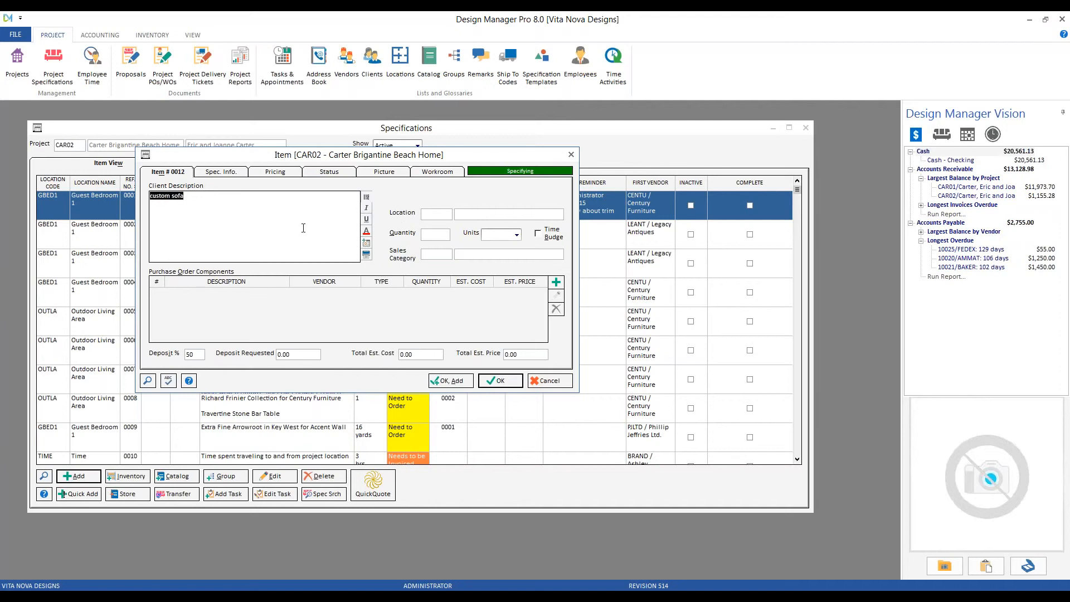
click(366, 208)
click(388, 173)
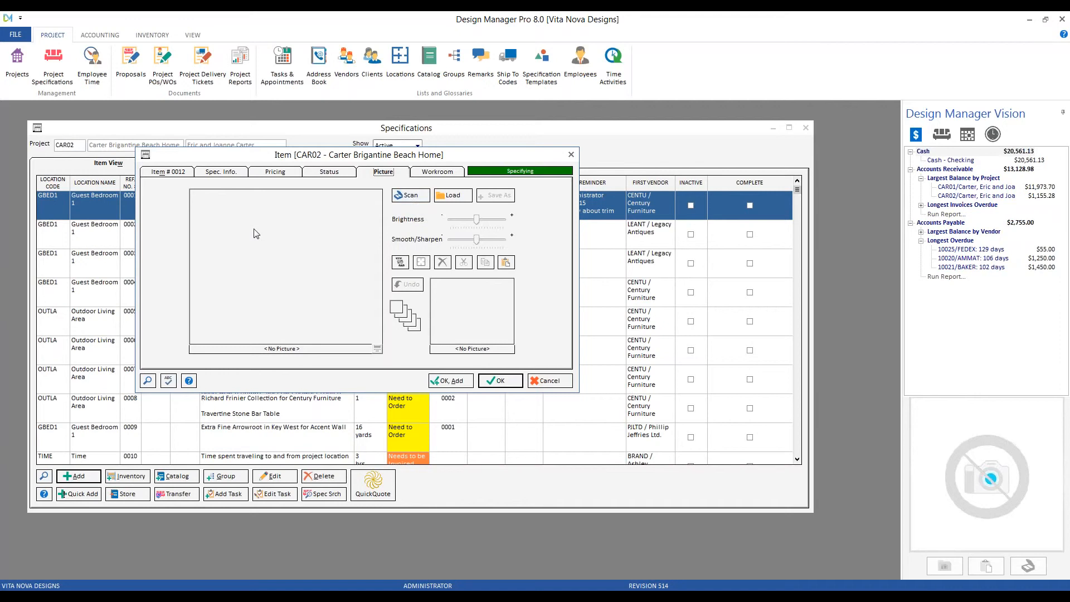
click(454, 196)
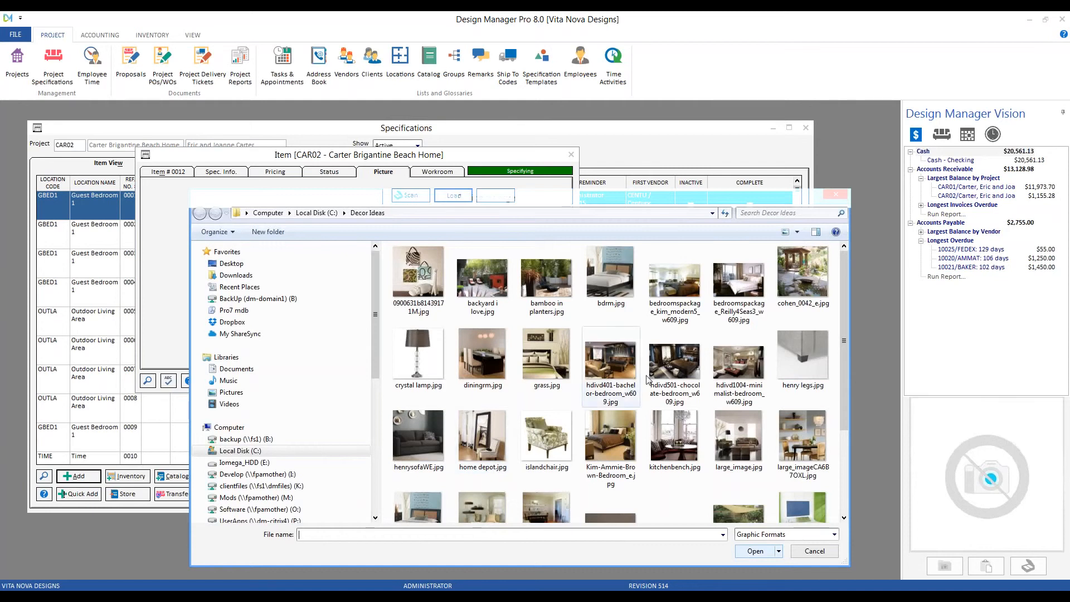
click(621, 367)
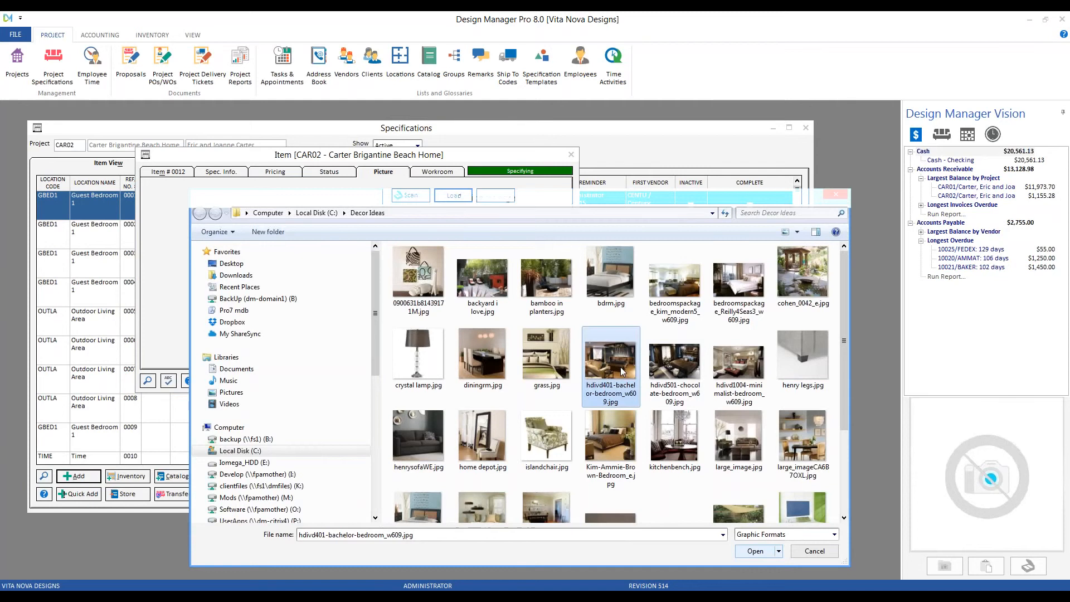
click(815, 550)
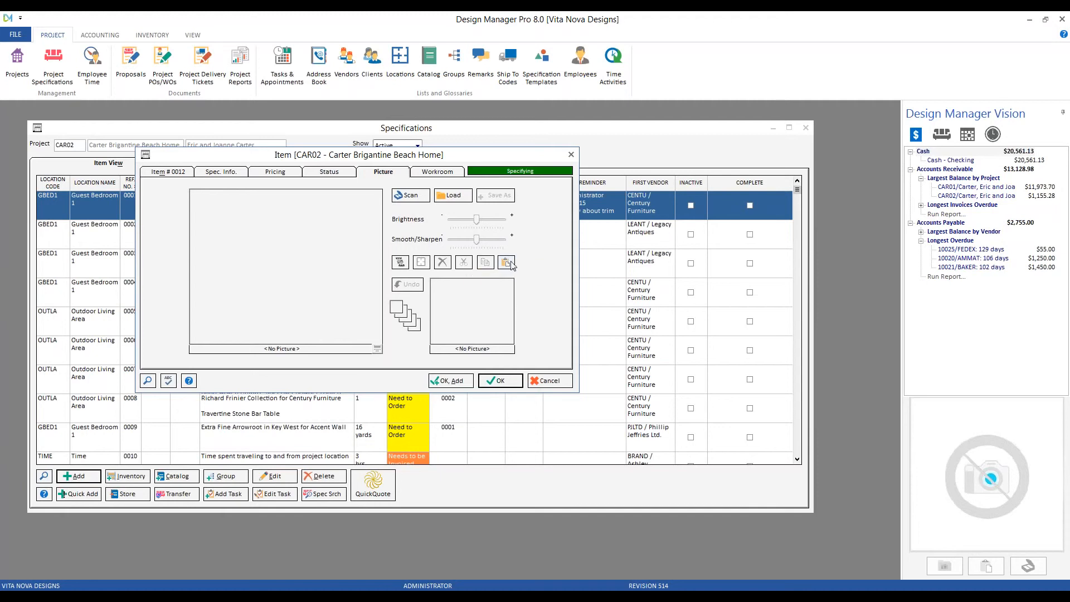
Switch to the browser, copy the enlarged Sofa Biz image, close the browser and paste the image as the item's picture.
click(330, 597)
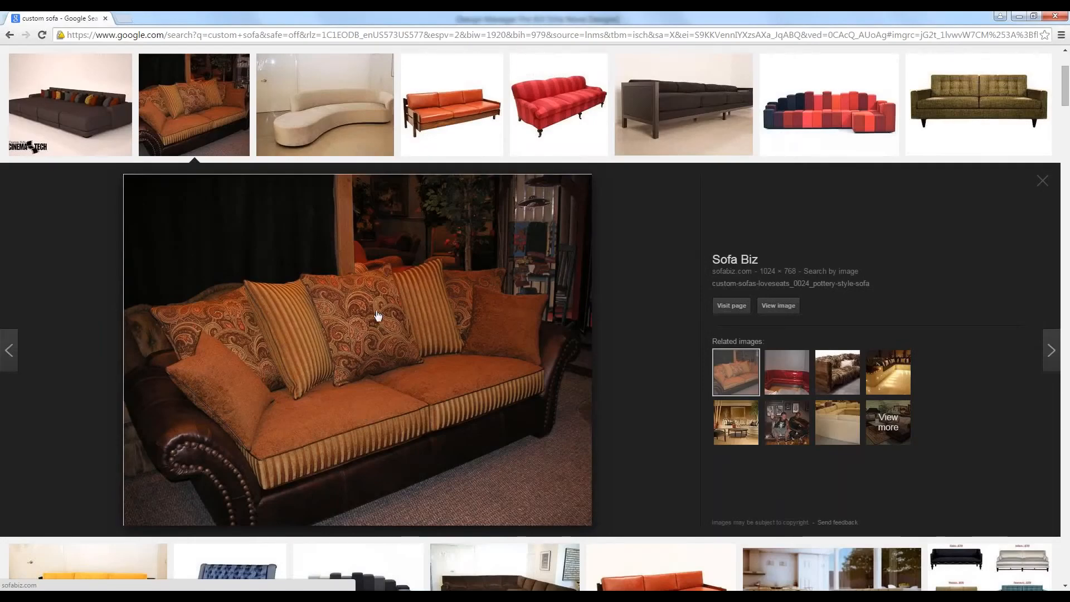
right_click(342, 255)
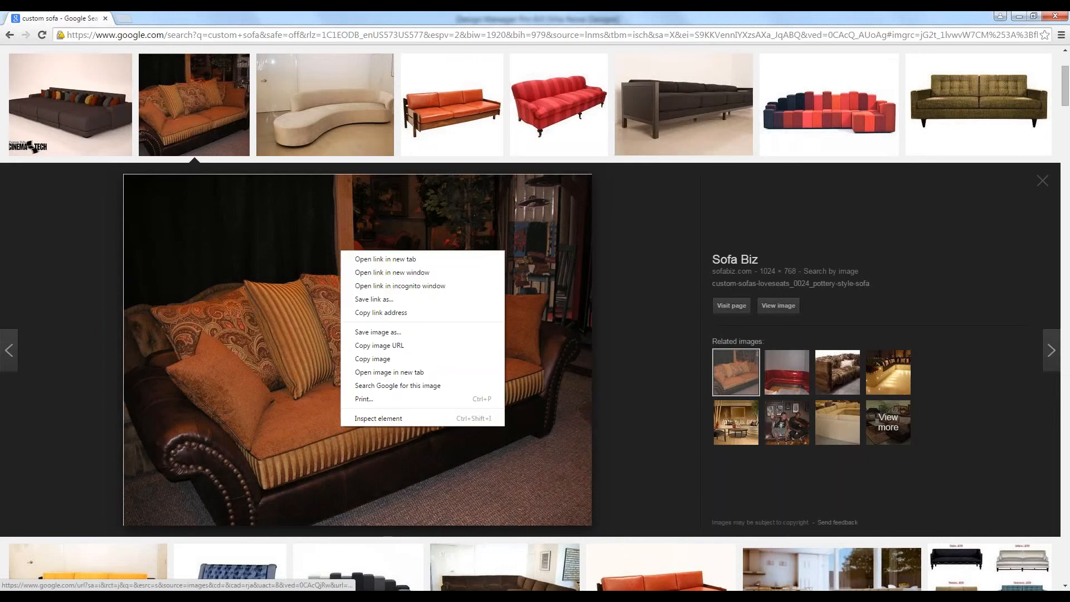
click(379, 359)
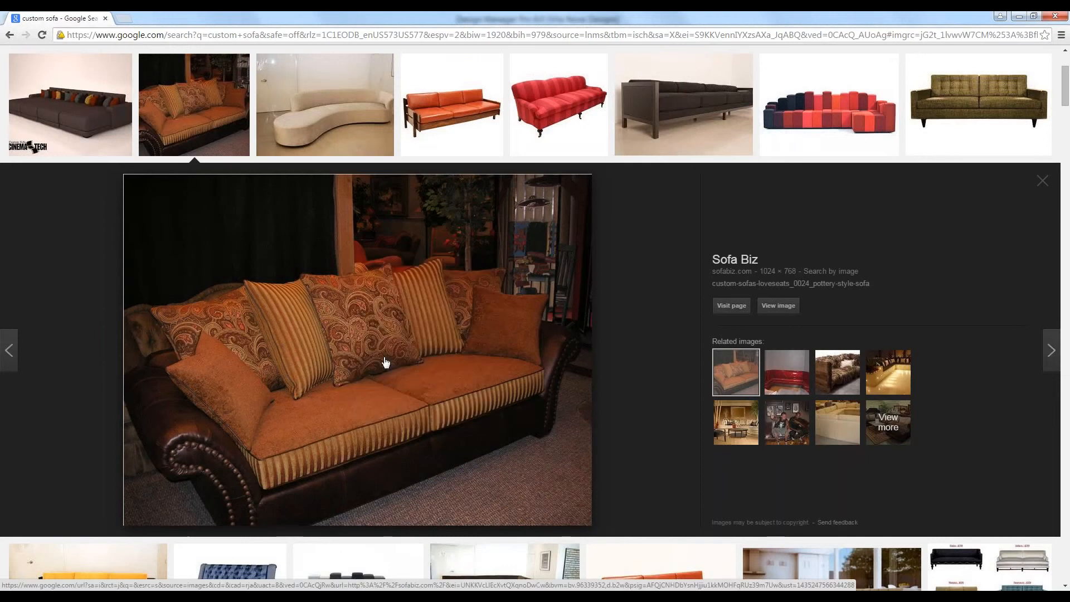
click(1055, 16)
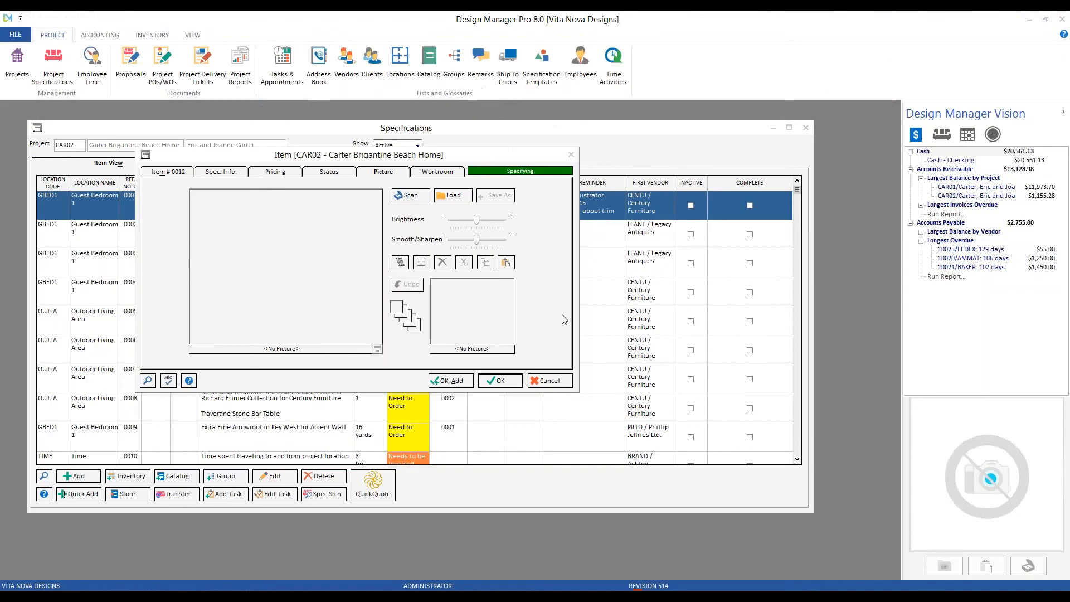
click(506, 263)
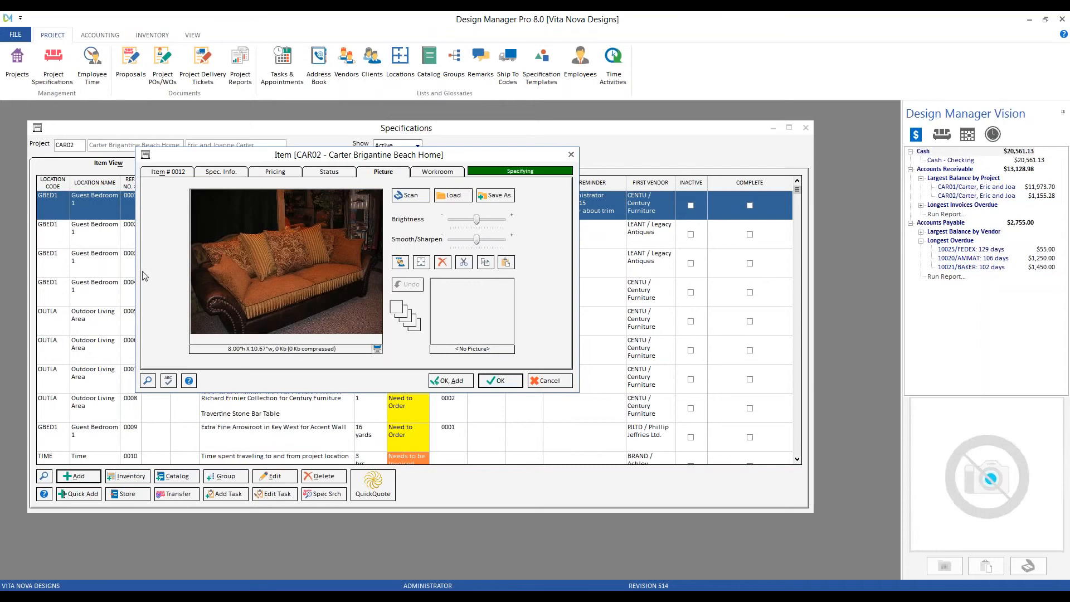
Return to the item's main details and look through the project's existing locations for the Location field.
click(171, 172)
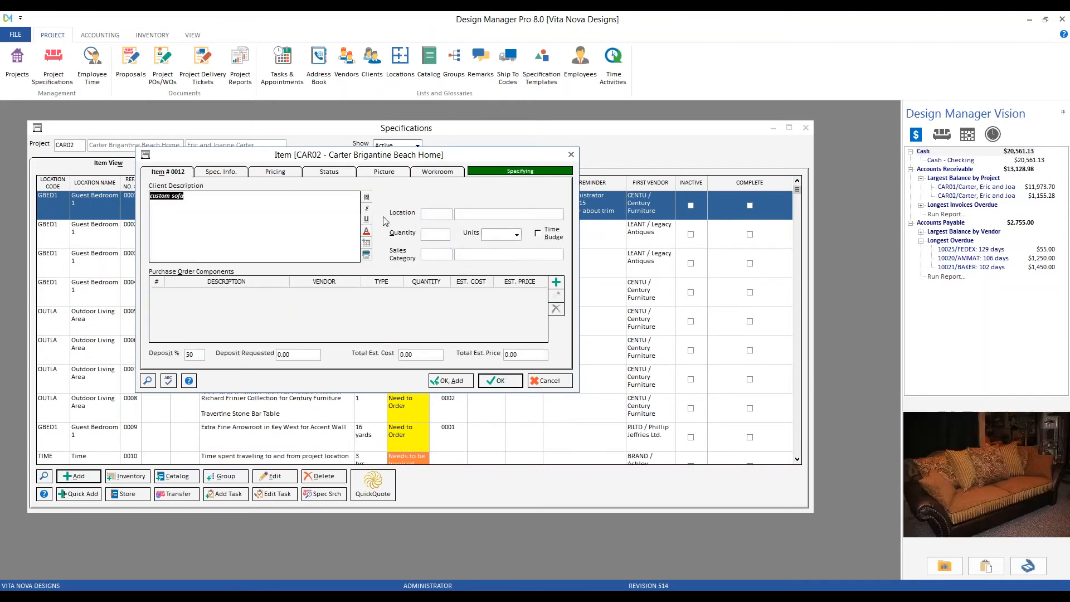
click(429, 213)
click(148, 381)
click(524, 276)
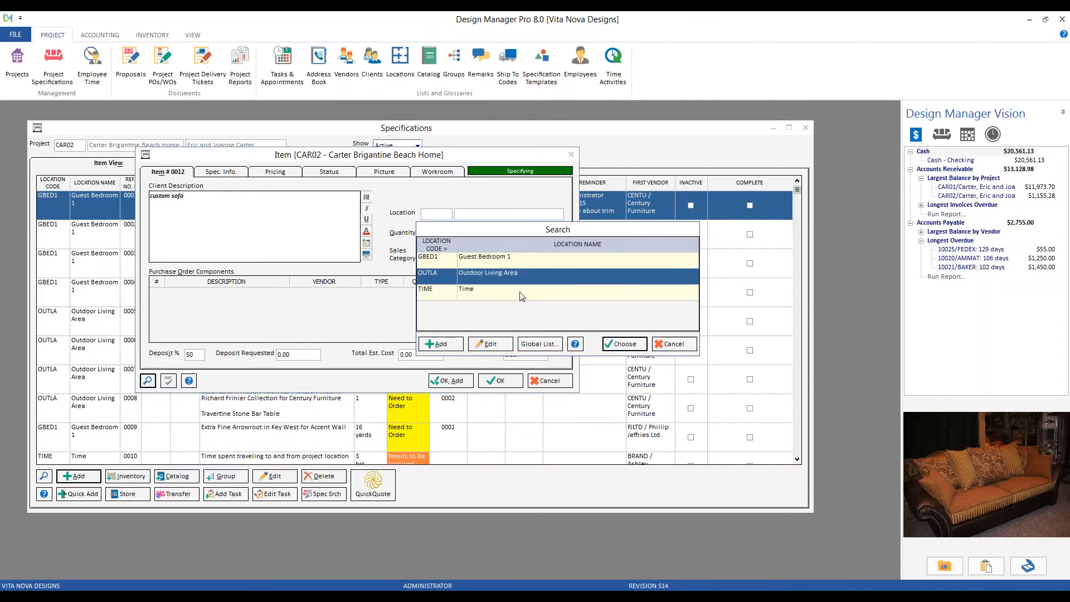
click(516, 261)
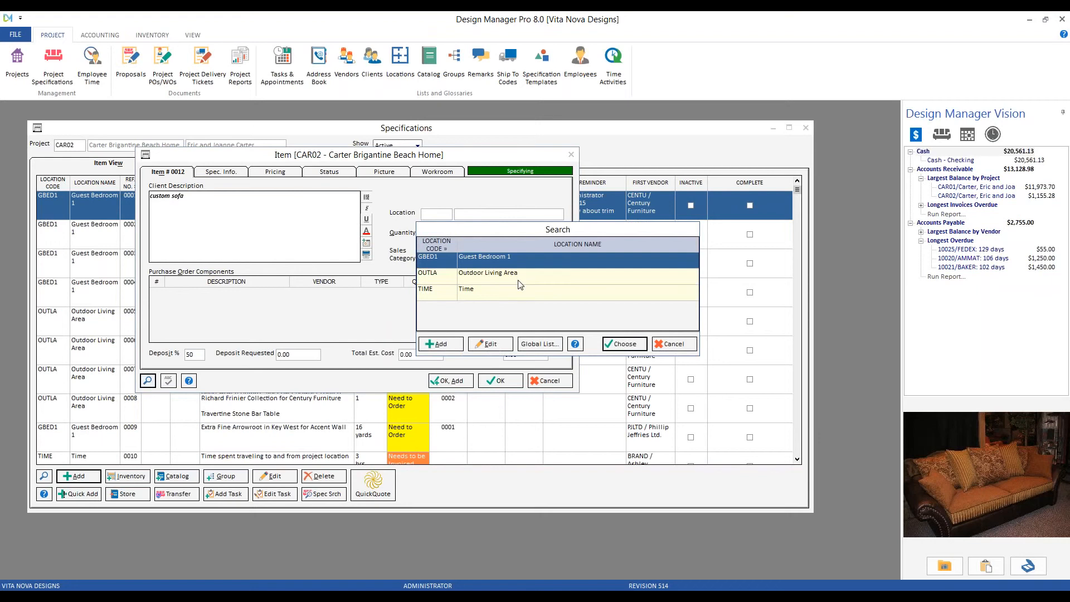
click(516, 282)
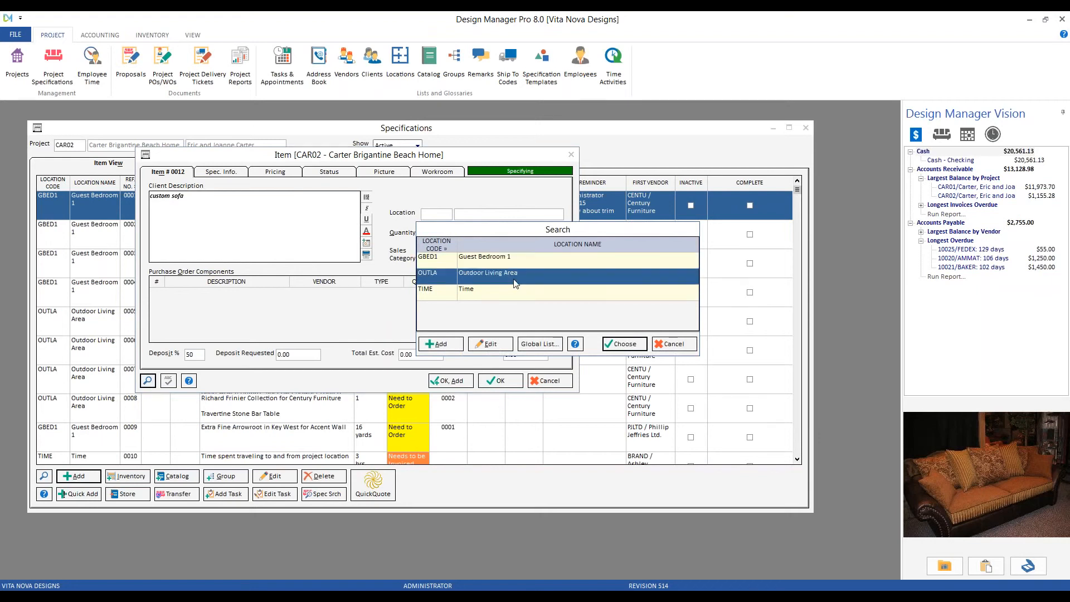
click(503, 294)
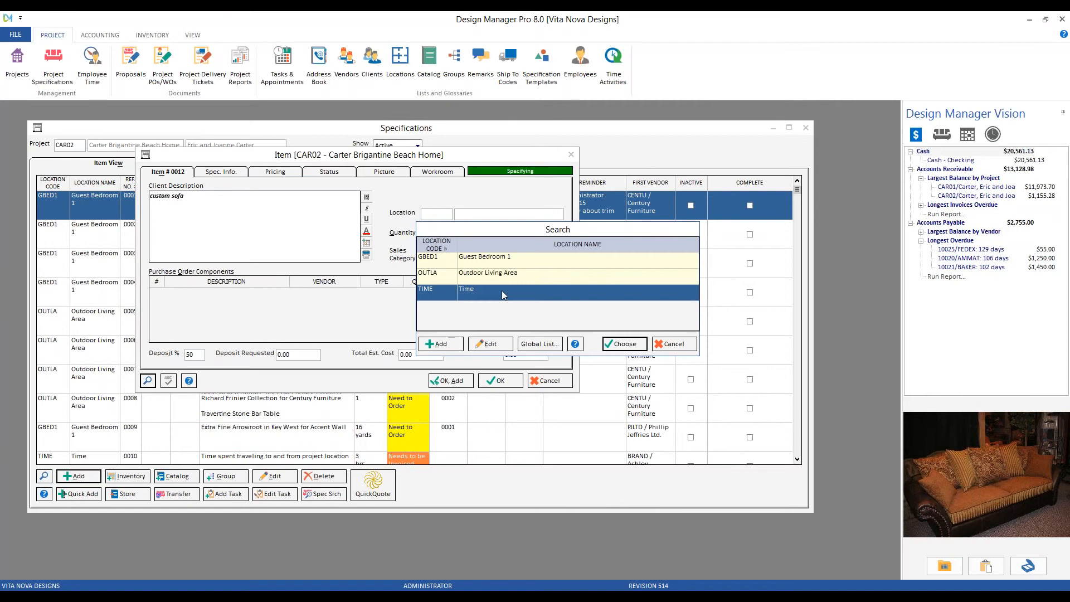
click(503, 291)
Add Master Bedroom (MBED) from the global location list to the project and assign it as the item's location.
click(550, 347)
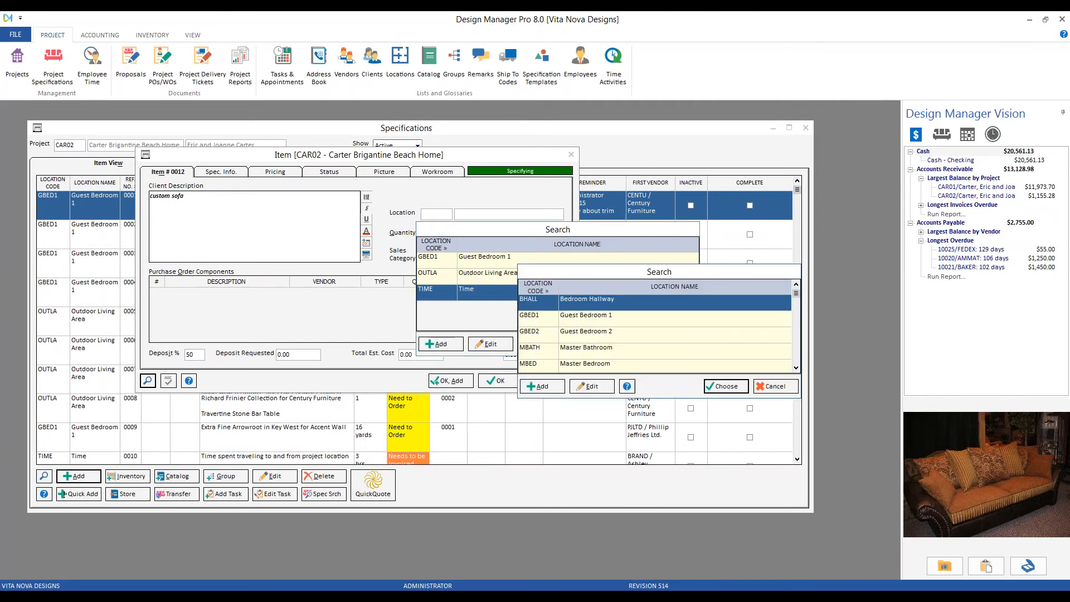
key(Down)
key(Down)
key(Down)
key(Down)
key(Down)
key(Down)
key(Down)
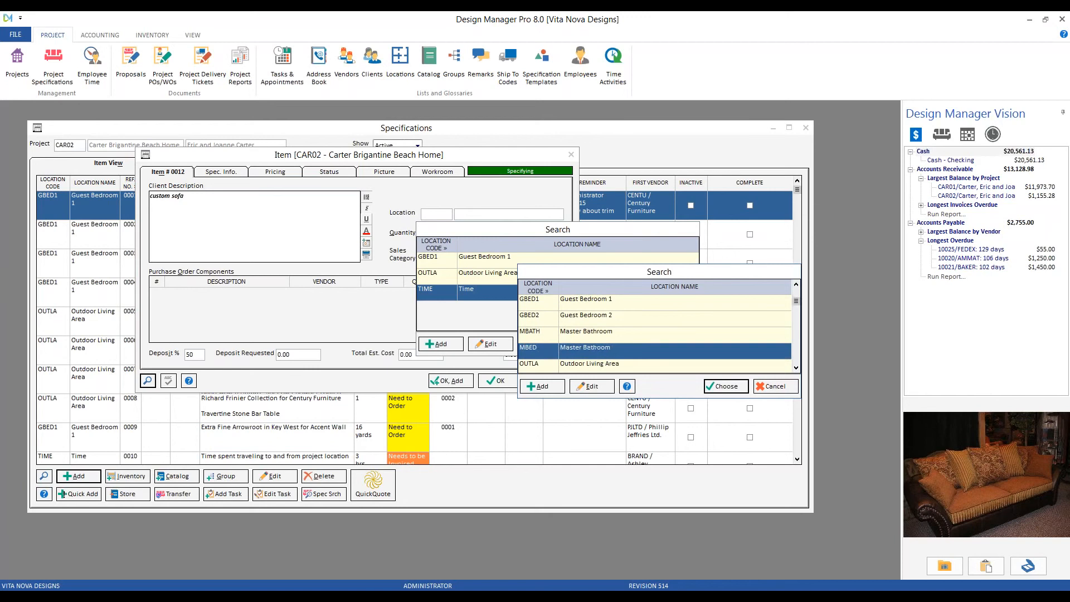
key(Up)
key(Up)
key(Up)
key(Up)
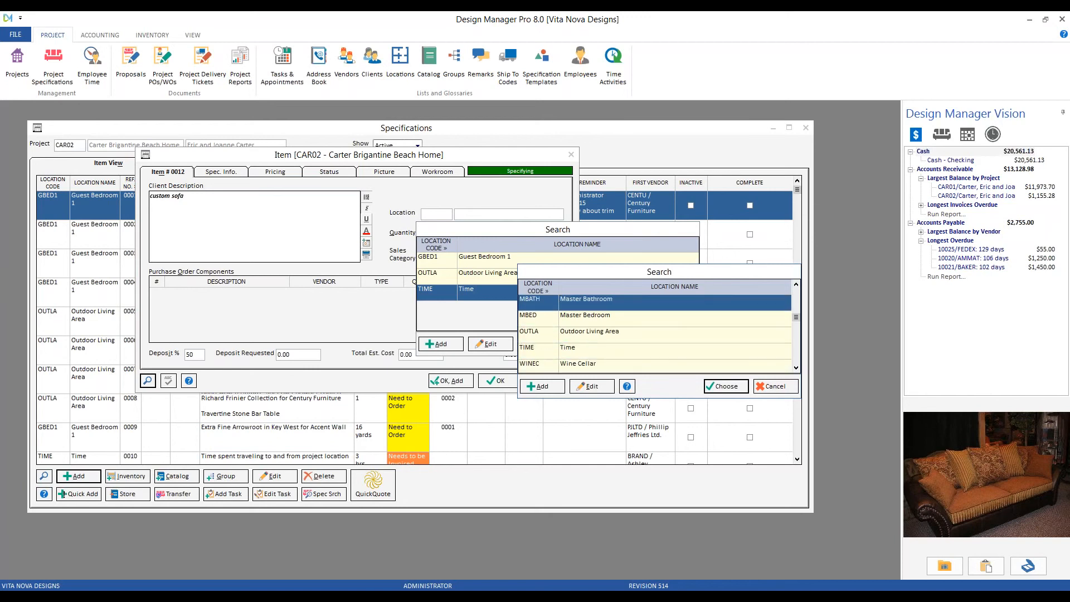
click(544, 322)
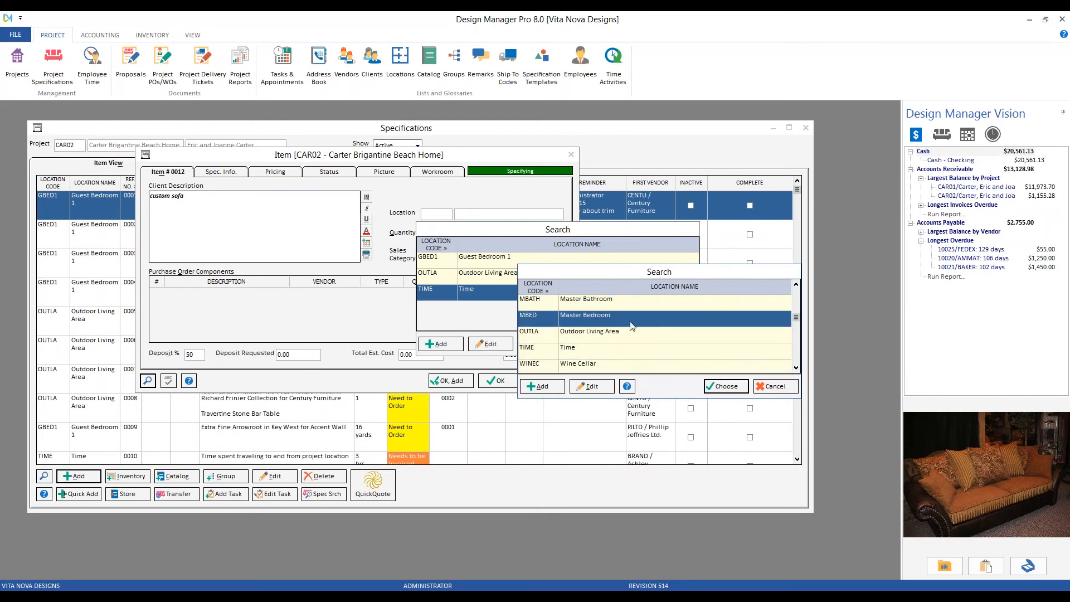
click(586, 325)
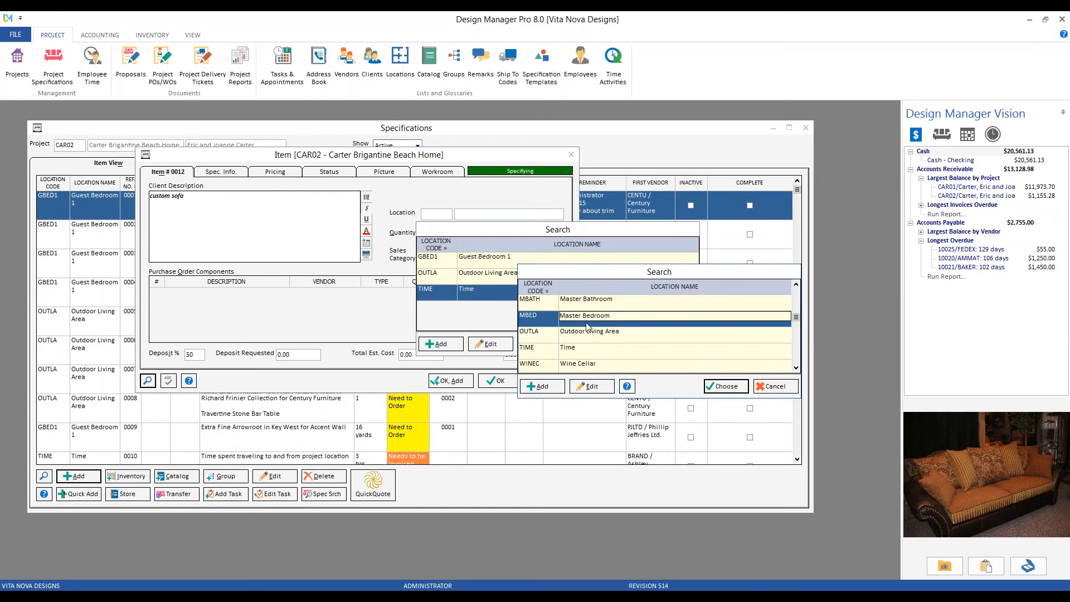
click(728, 388)
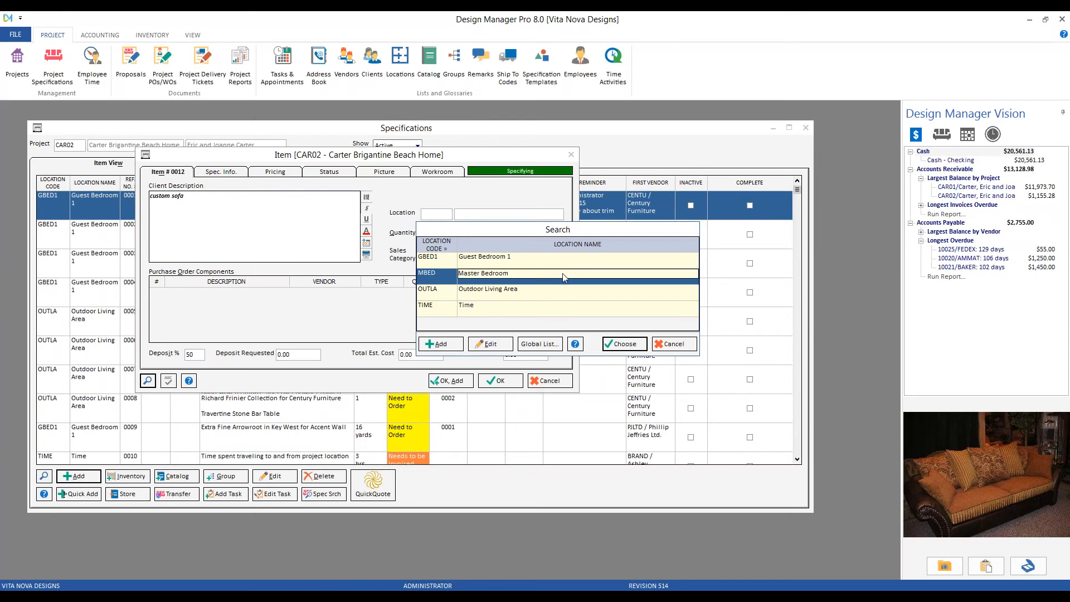
click(623, 346)
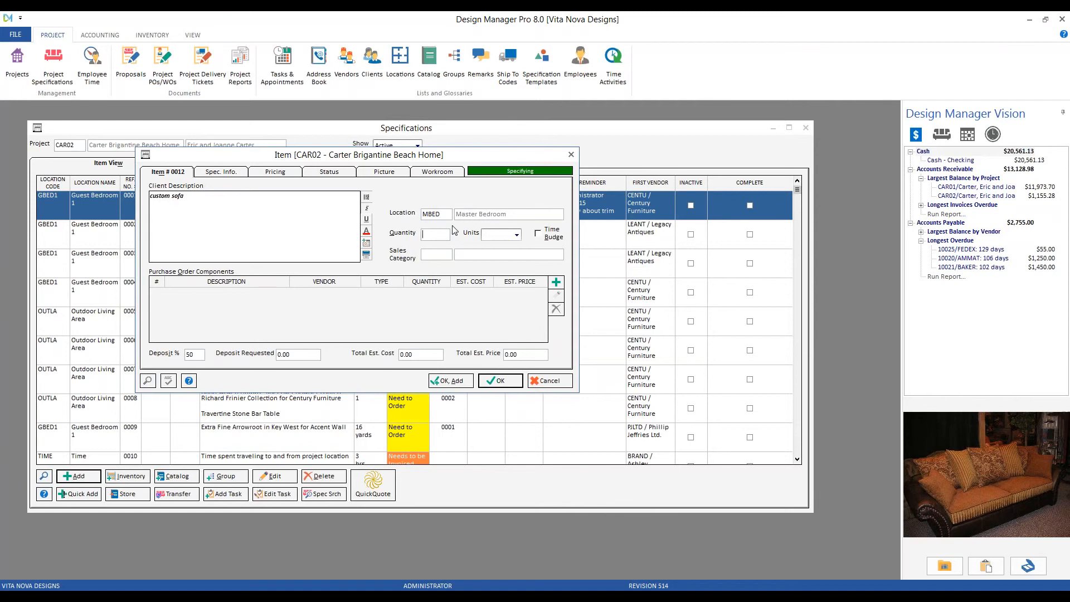
Set the item's quantity to 1 and its units to each.
text(1)
click(517, 235)
mouse_move(518, 264)
mouse_down()
mouse_move(516, 287)
mouse_move(518, 260)
mouse_up()
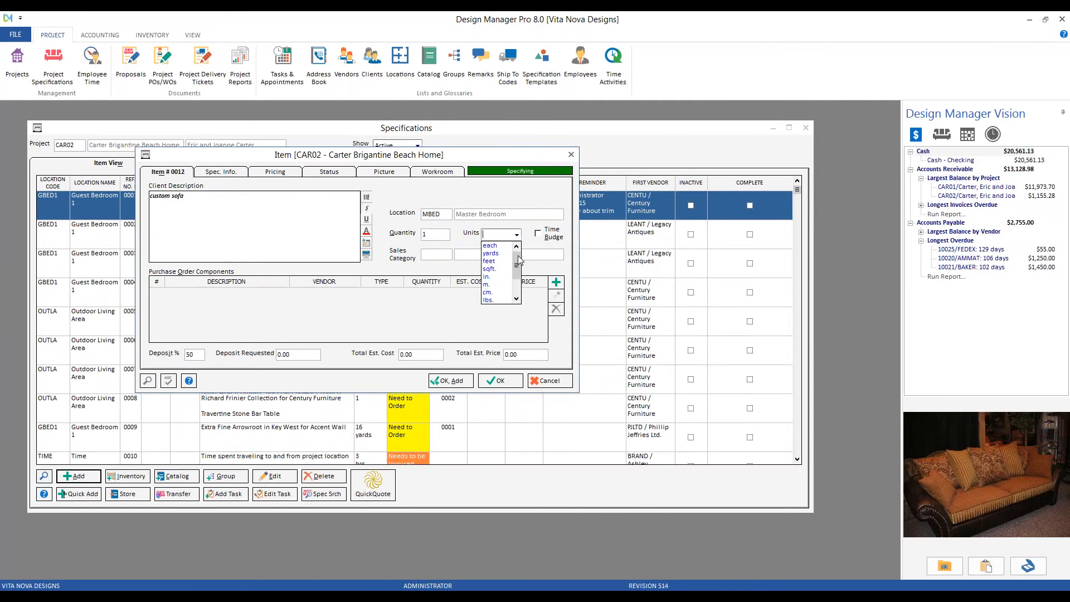
click(490, 246)
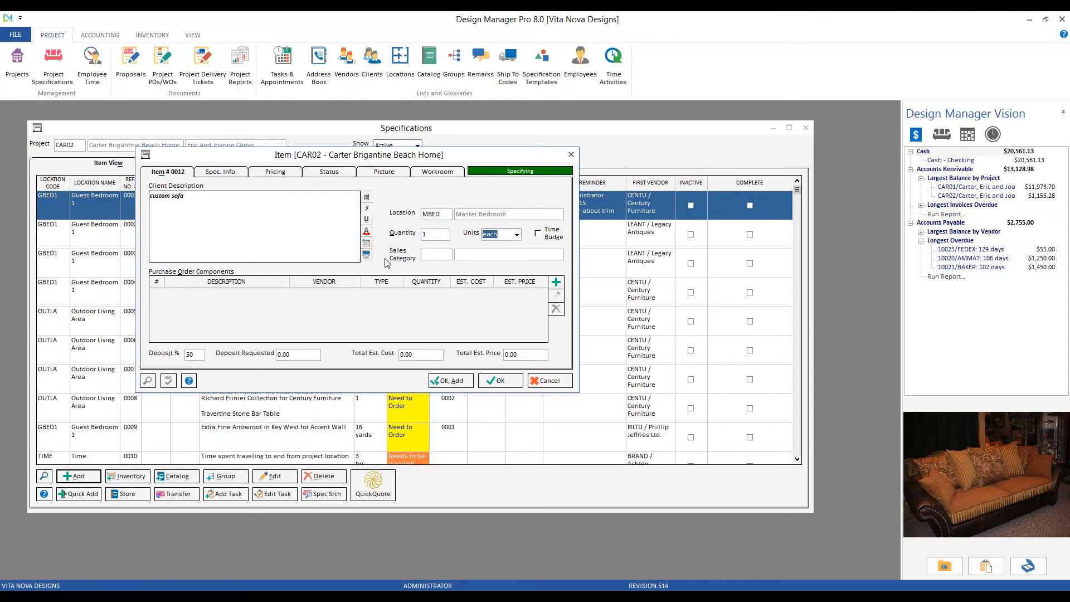
Look up the item's sales category and select the Furniture (FURN) entry in the list.
key(Tab)
key(Tab)
click(151, 381)
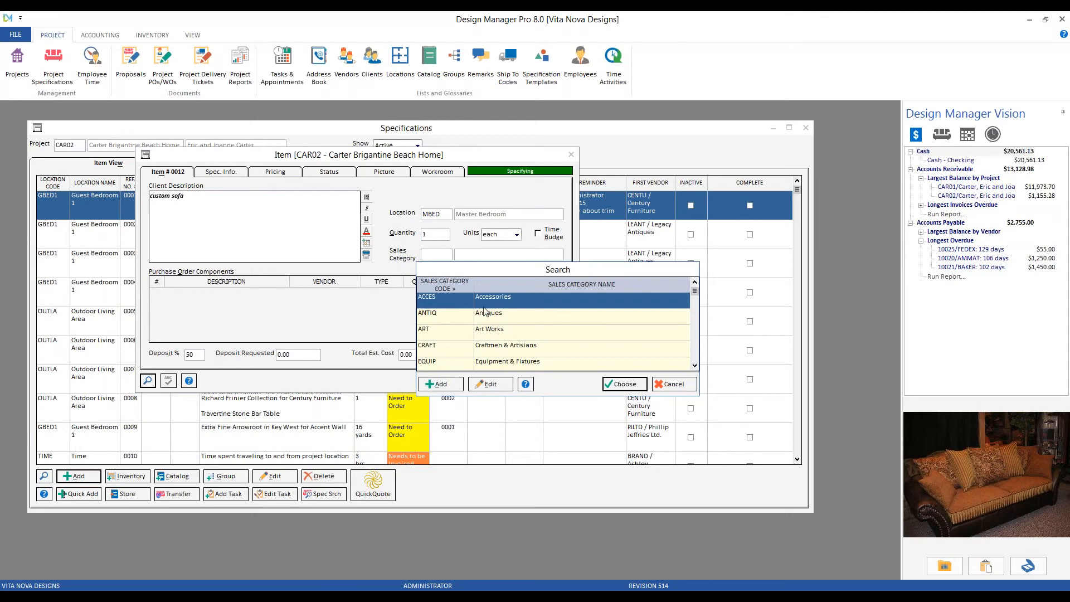
scroll(484, 311, down, 5)
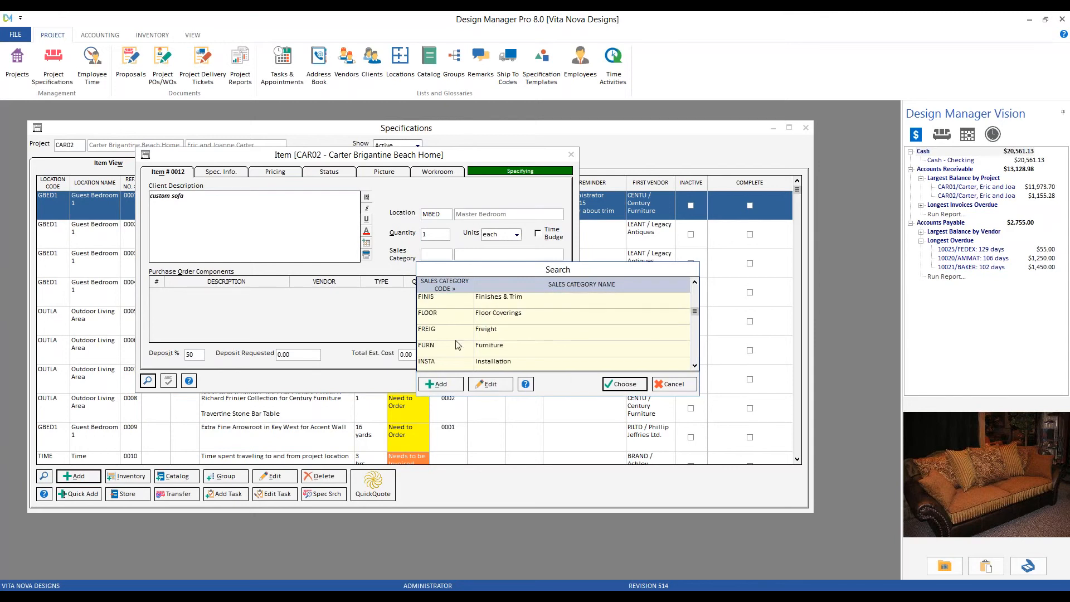
click(446, 350)
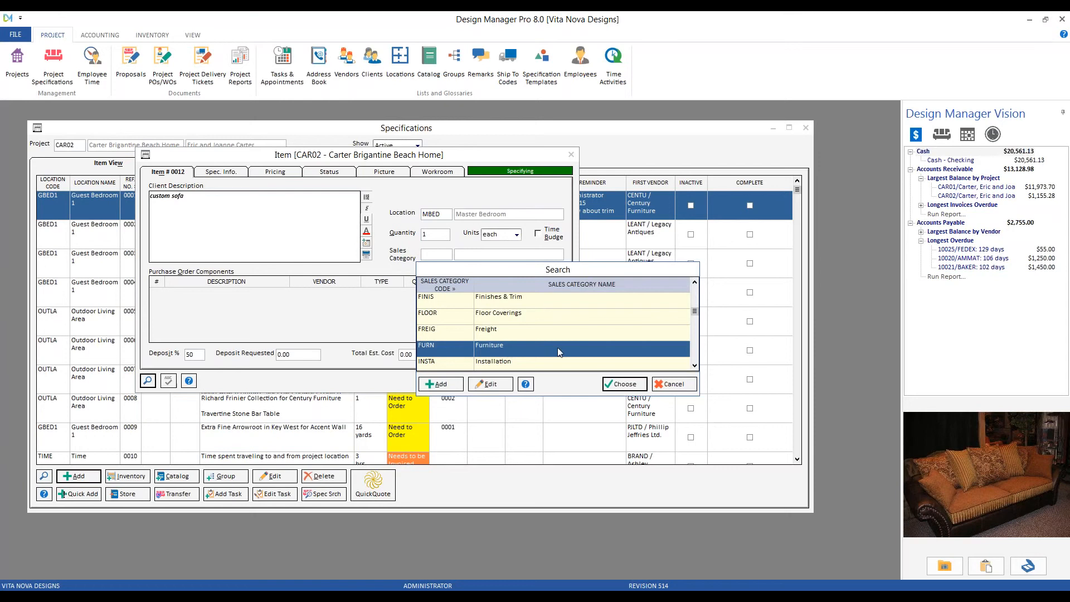
Check the Furniture category's merchandise Sales and COGS accounts without changing them, and assign the category to the item.
click(499, 386)
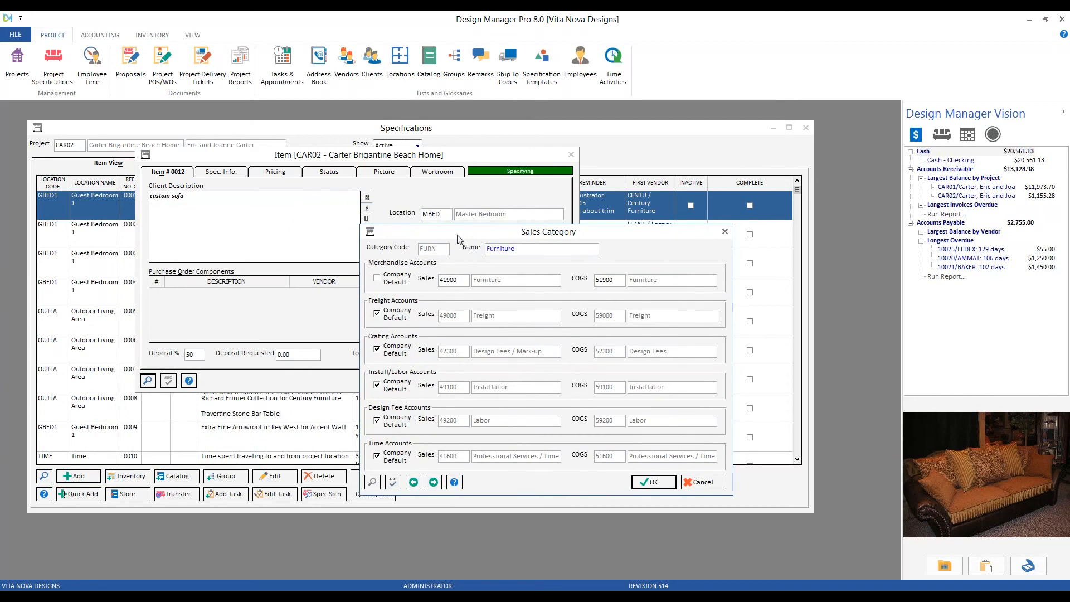
click(451, 281)
double_click(465, 282)
double_click(613, 282)
click(701, 483)
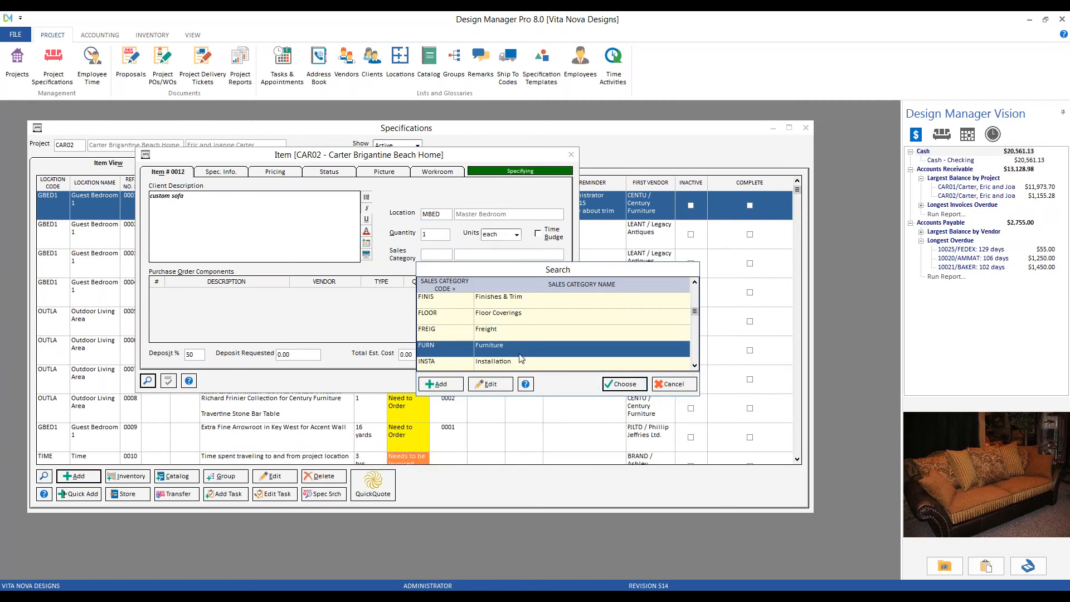
click(629, 384)
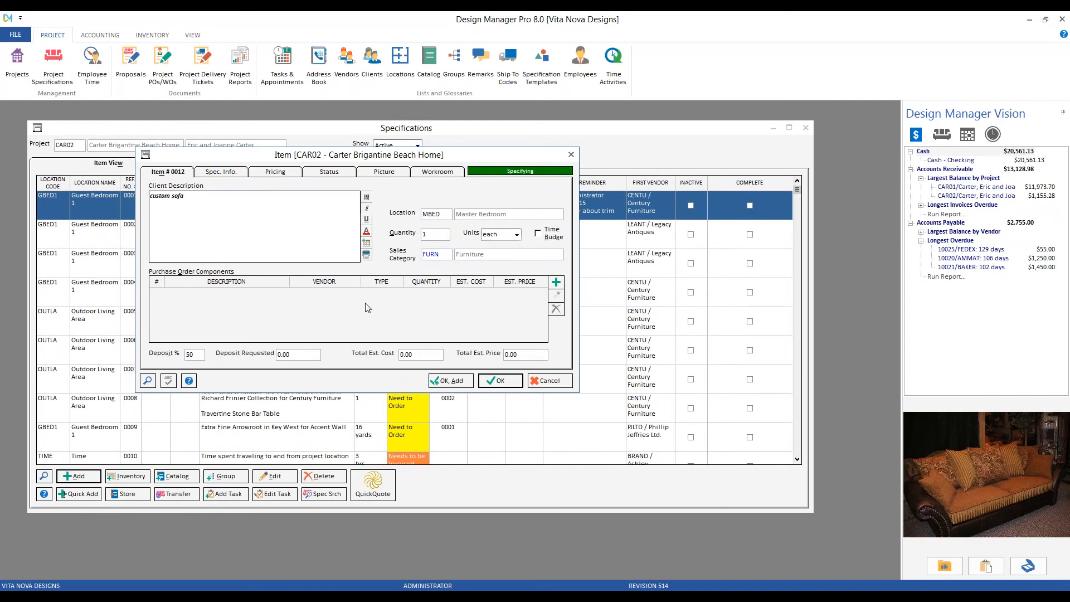
Add a purchase order component to the item and replace its PO description with "sofa frame".
drag(184, 196, 149, 196)
click(563, 284)
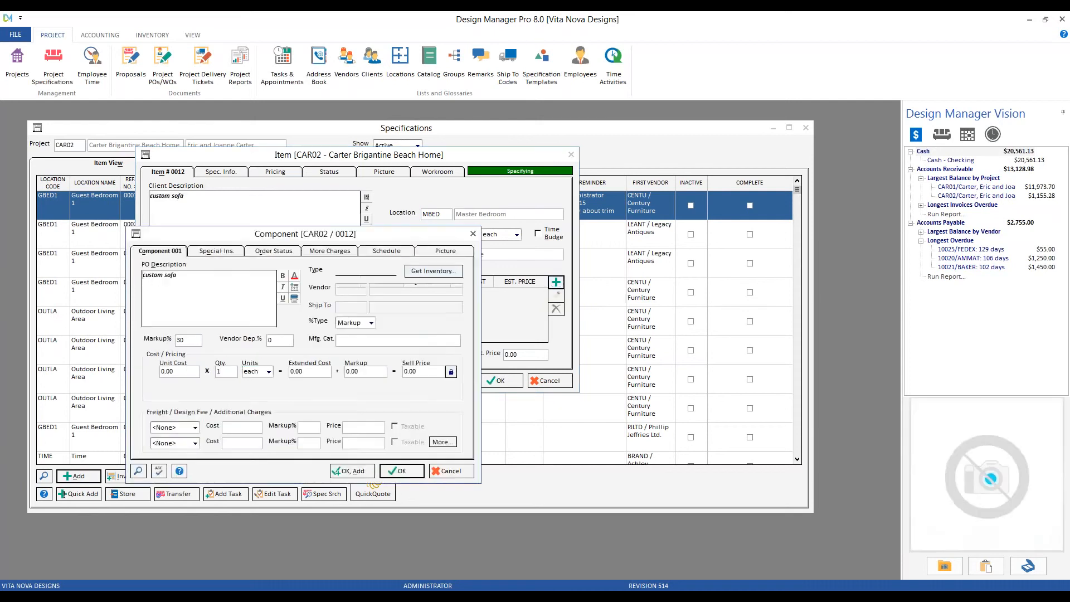
drag(304, 236, 507, 211)
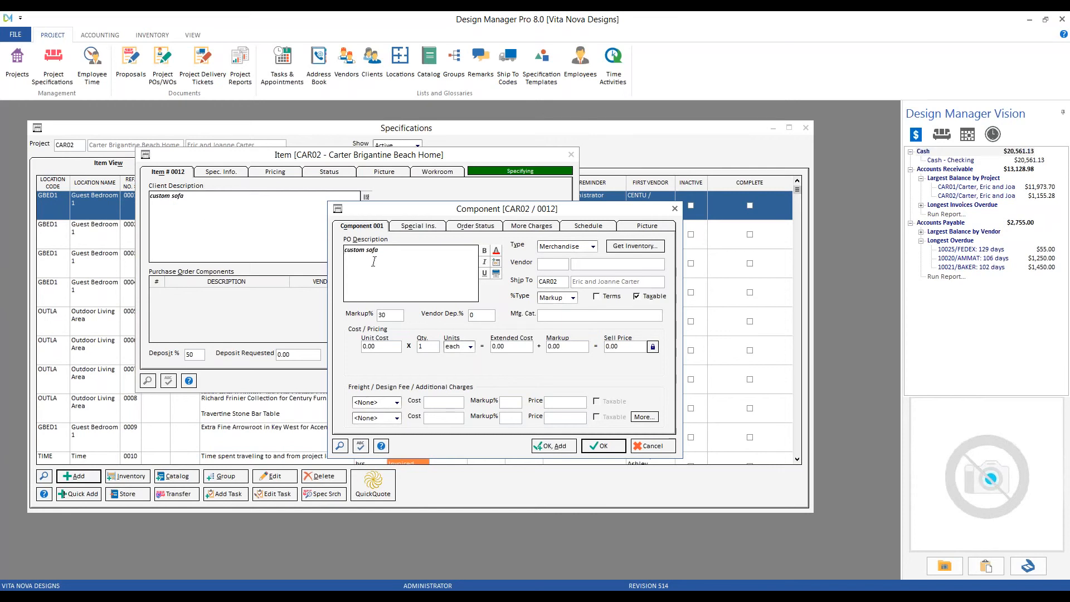
key(ctrl+a)
key(Delete)
text(sofa frame)
Choose Merchandise as the type of the sofa frame component.
click(593, 247)
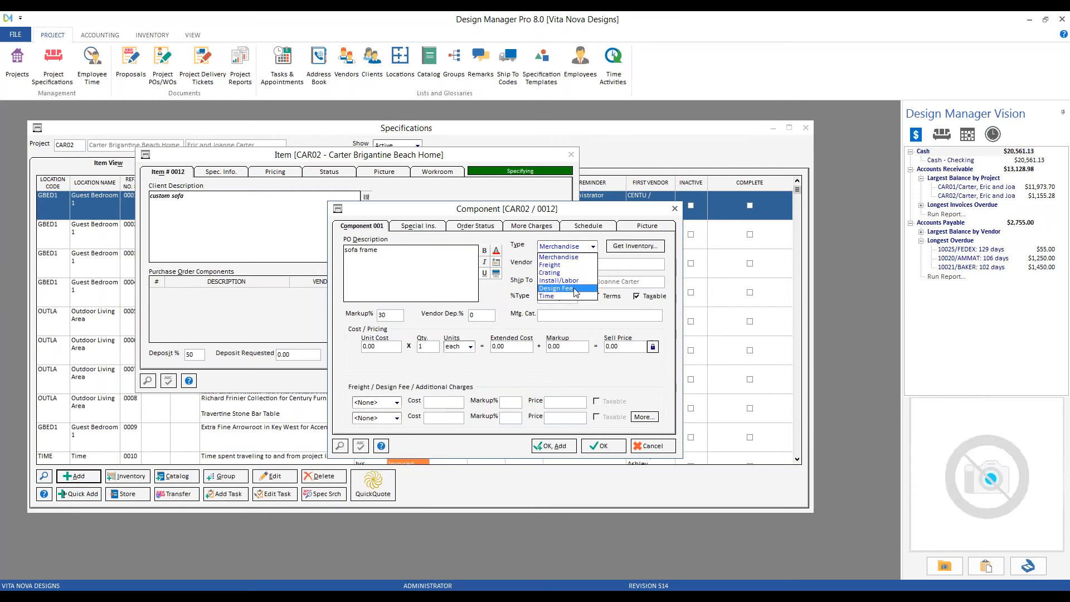
click(584, 259)
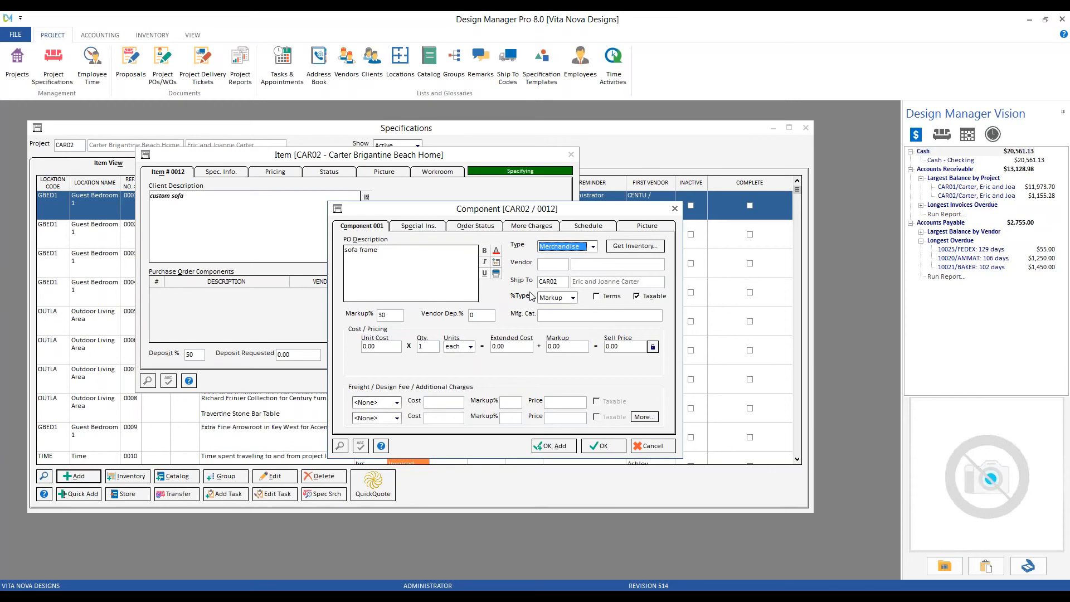
key(Tab)
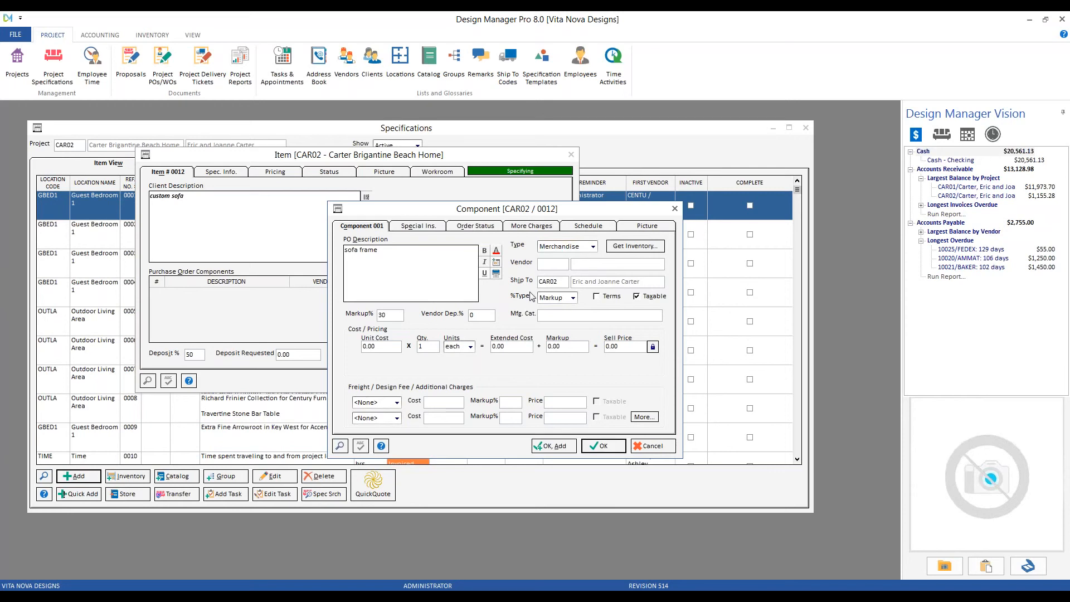
Look up the vendor code CENTU and assign Century Furniture as the sofa frame component's vendor.
click(340, 446)
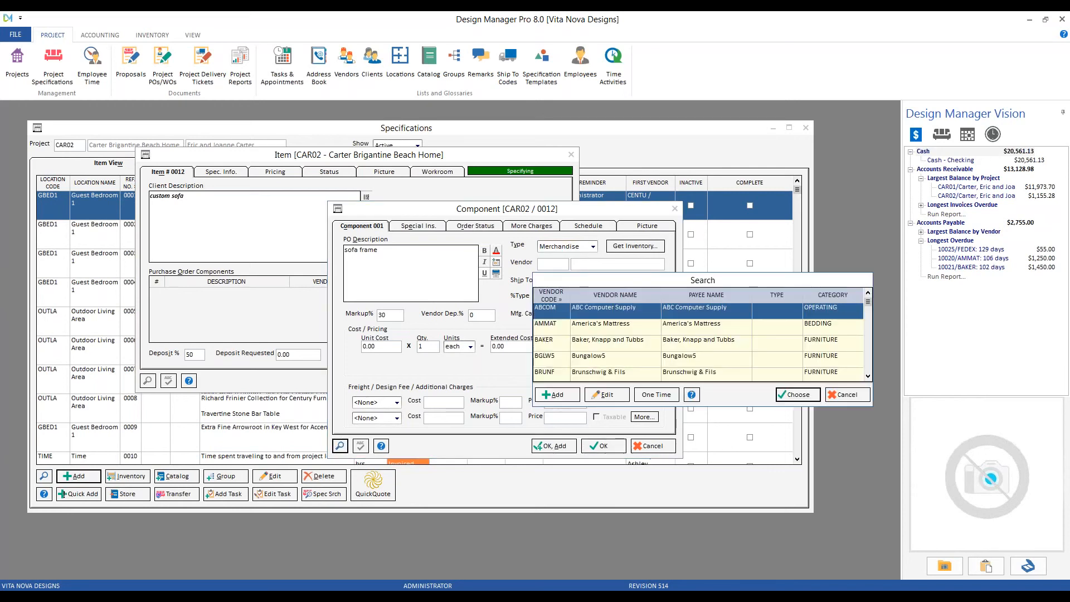
text(CENTU)
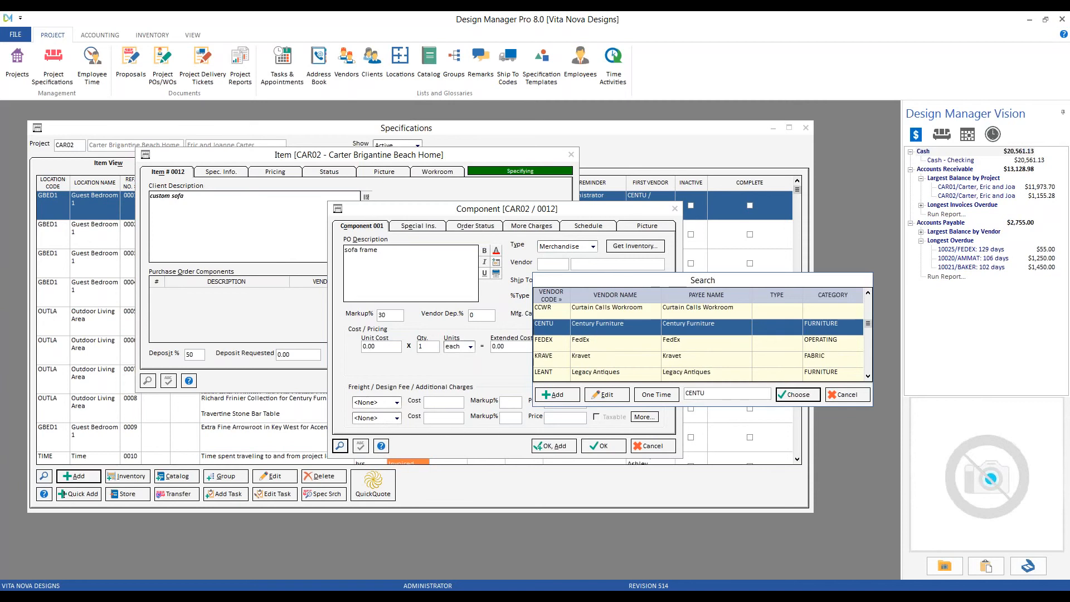
key(Return)
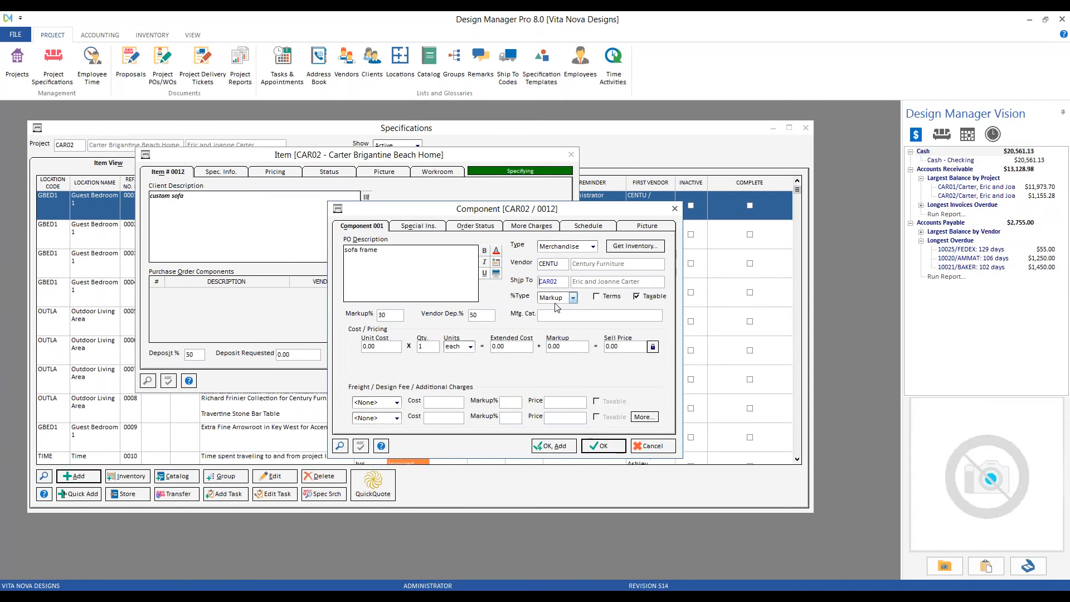
Choose Markup as the percentage type for the sofa frame component.
click(390, 316)
click(573, 298)
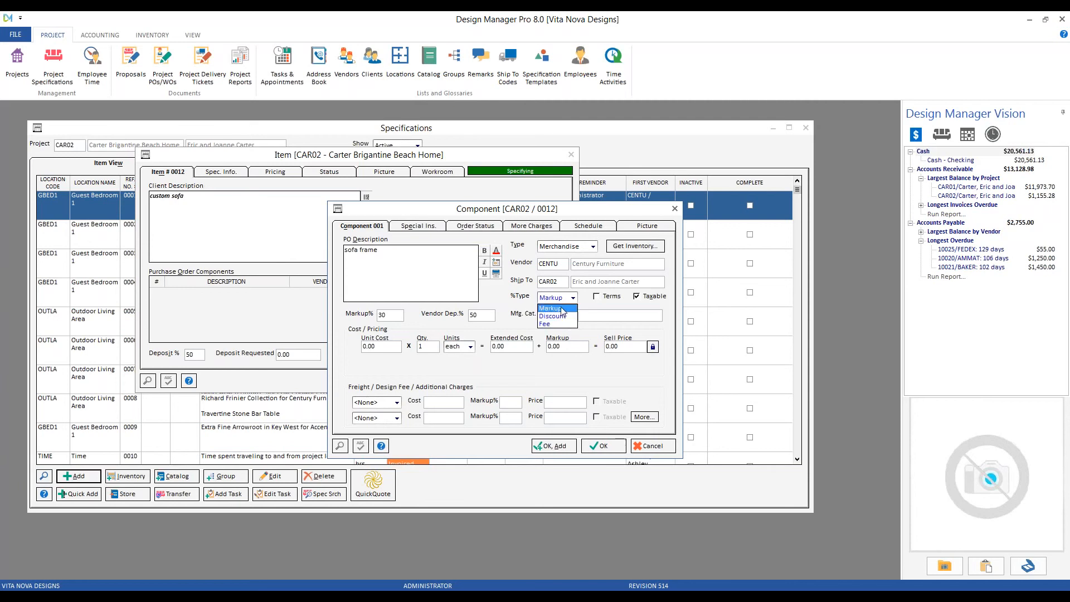
click(562, 310)
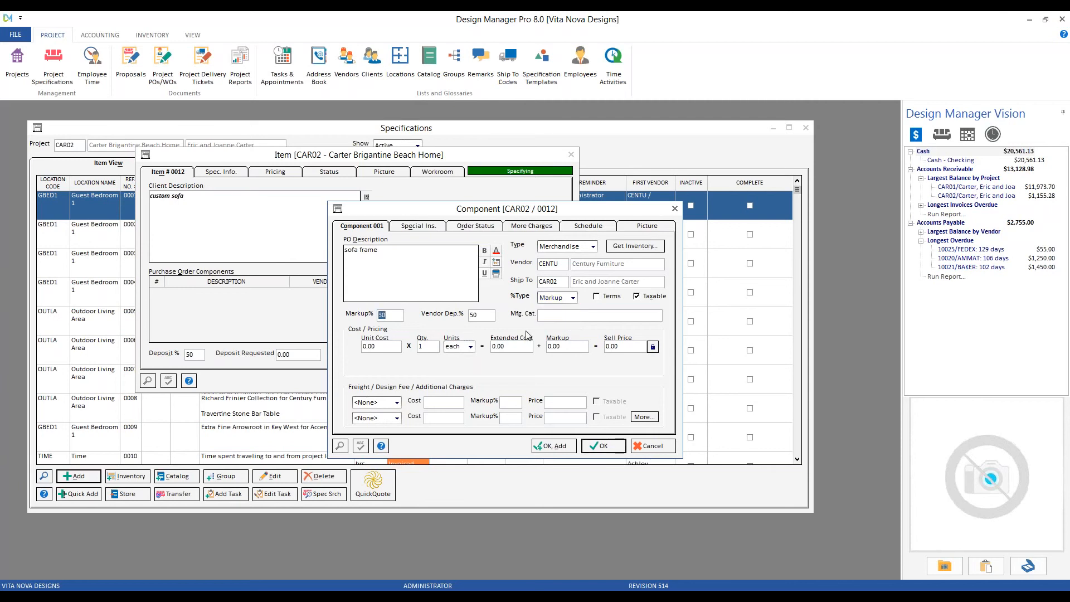
key(Tab)
key(Tab)
key(Tab)
text(4598-896489)
key(Tab)
text(1800)
key(Tab)
Override the sofa frame component's sell price with 2,500.
drag(418, 209, 464, 285)
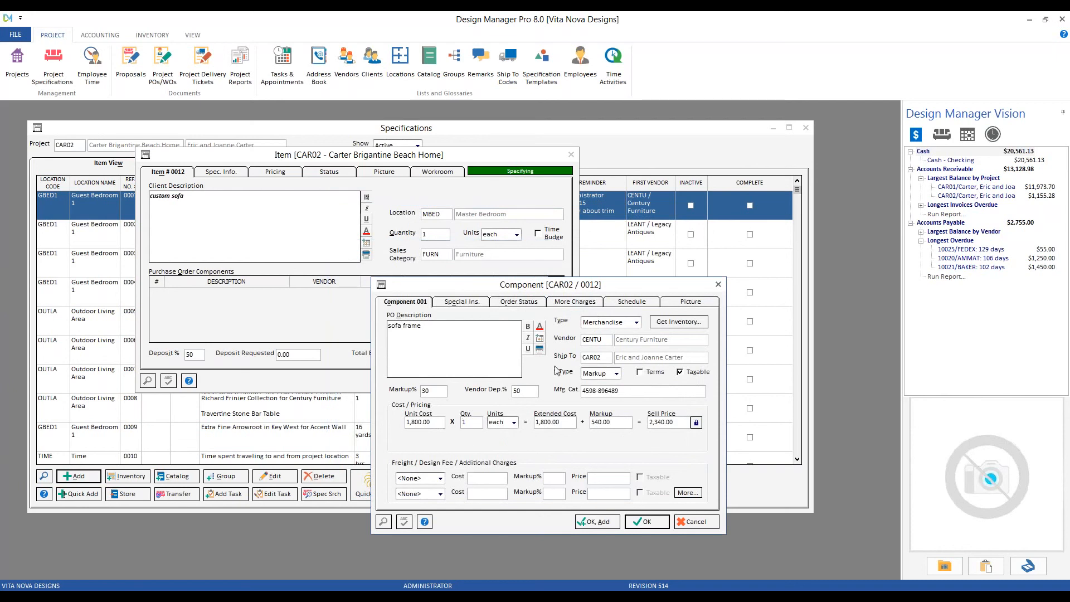
drag(566, 285, 533, 226)
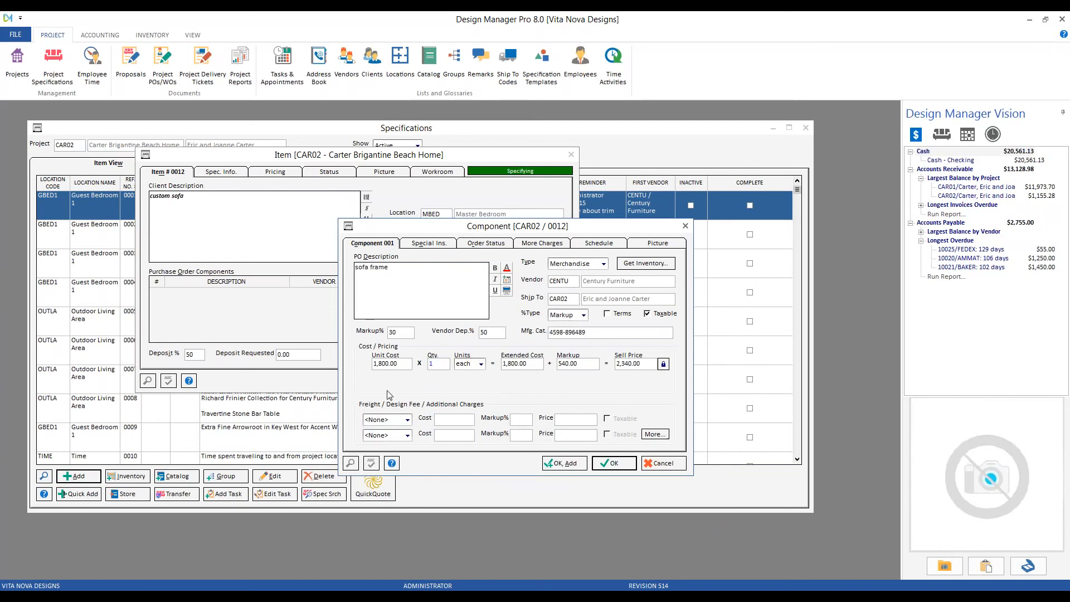
key(Tab)
key(Tab)
key(Tab)
text(2500)
key(Tab)
drag(584, 363, 557, 364)
Set the sofa frame's markup to 30% and save the component.
drag(412, 333, 388, 333)
text(30)
click(612, 463)
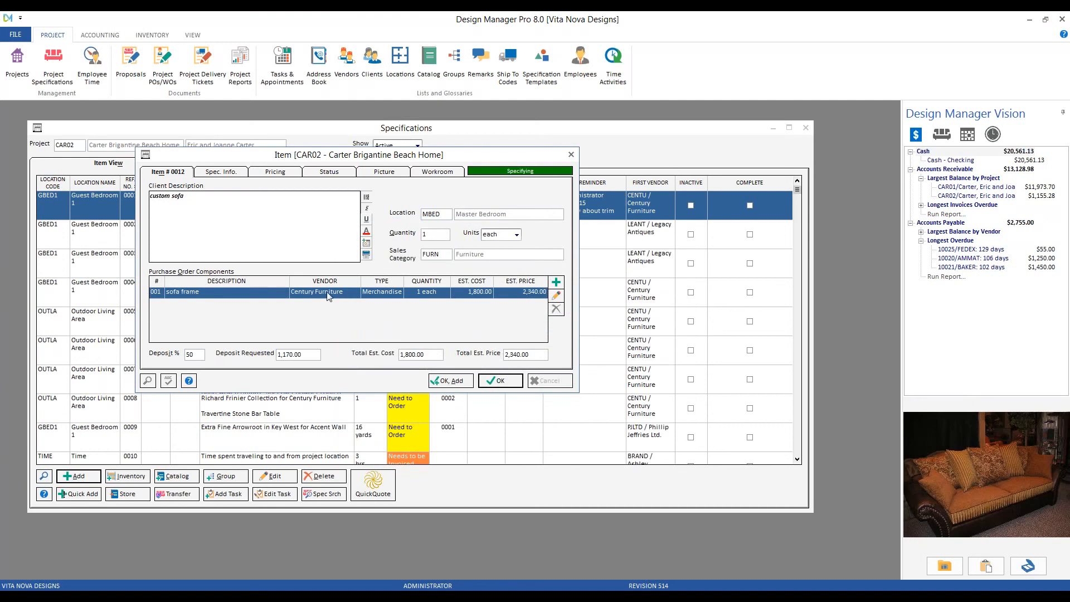
Add a second purchase order component with the PO description "sofa fabric", leaving its type as Merchandise.
click(204, 293)
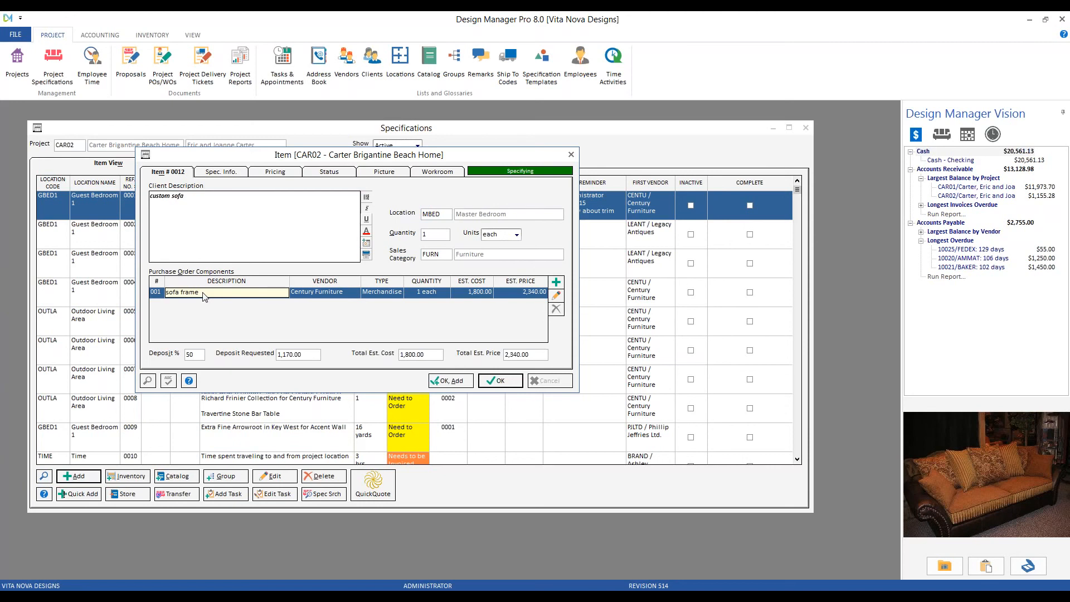
click(556, 282)
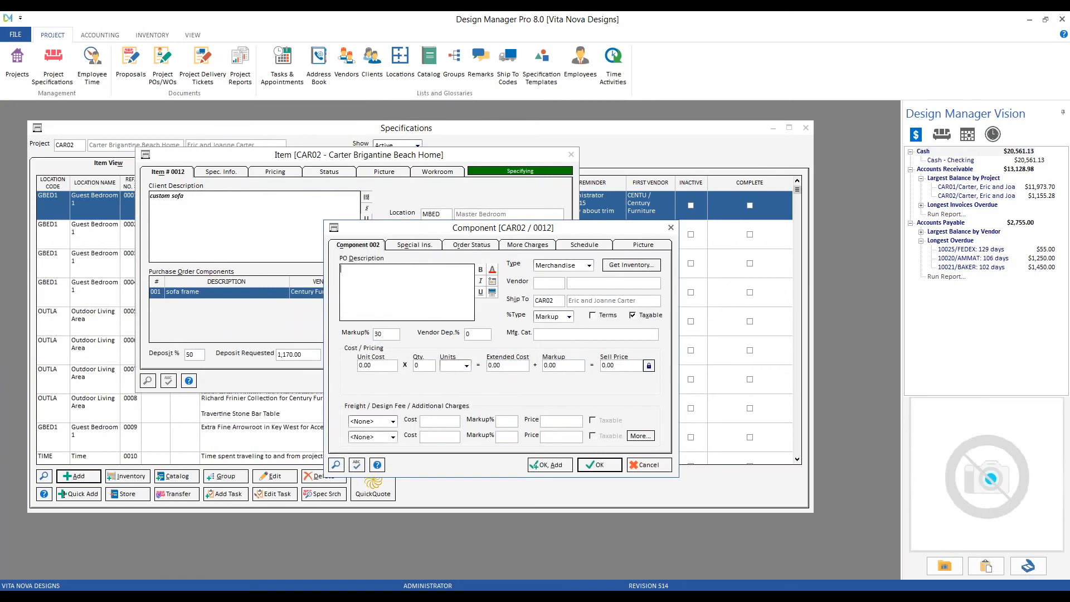
text(sofa fabric)
key(Tab)
Set the sofa fabric's vendor to KRAVE and its ship-to code to CENTU.
key(Tab)
text(KRAVE)
key(Tab)
key(shift+End)
text(CENTU)
key(Tab)
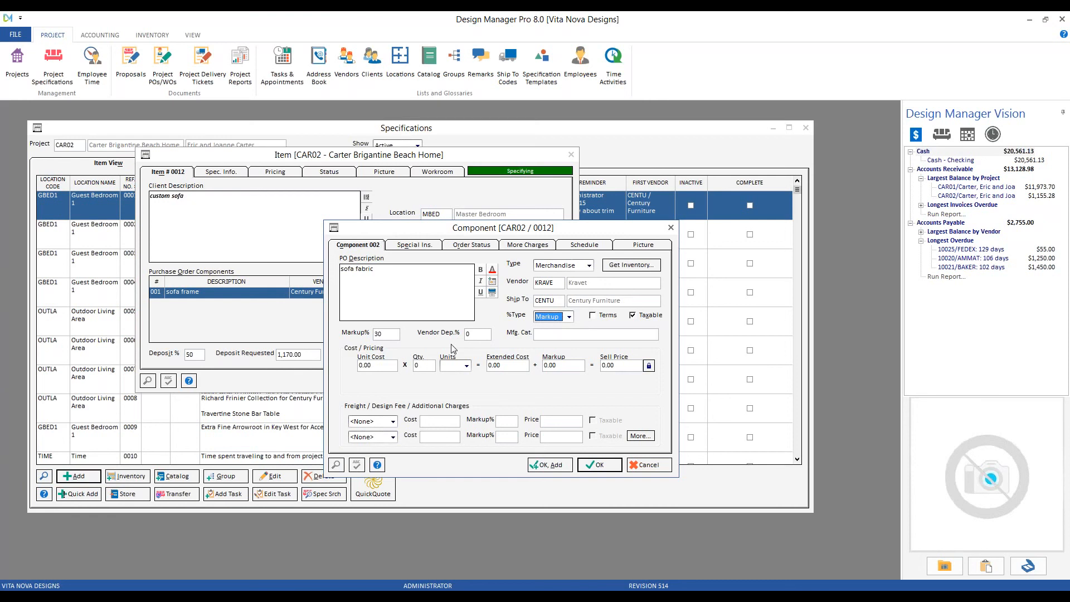
Enter catalog number F895-6596, a unit cost of 85 and a quantity of 14 for the sofa fabric.
click(552, 334)
text(F895-6596)
key(Tab)
text(85)
text(14)
key(Tab)
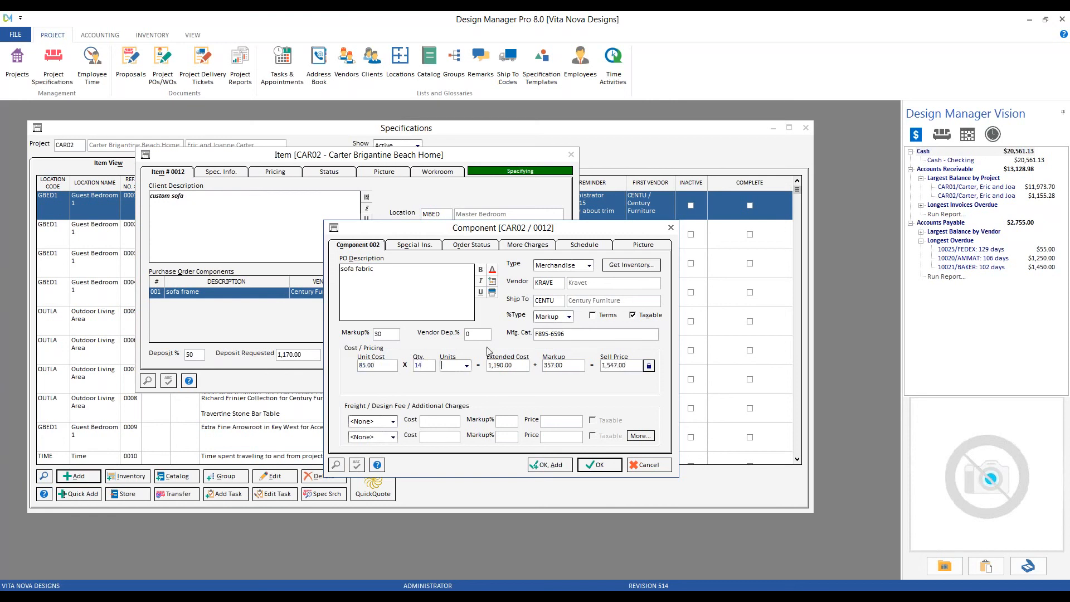
Set the sofa fabric's units to yards and save the component.
click(466, 365)
click(459, 384)
key(Tab)
key(Tab)
key(Tab)
click(601, 465)
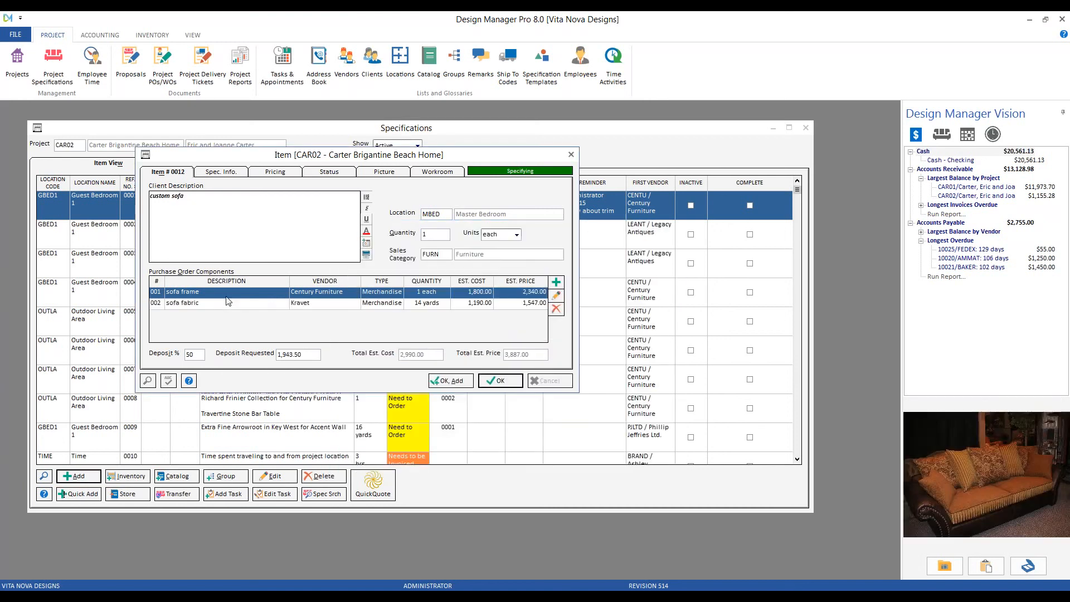
Add a third purchase order component with the PO description "sofa trim" and KRAVE as its vendor.
click(226, 308)
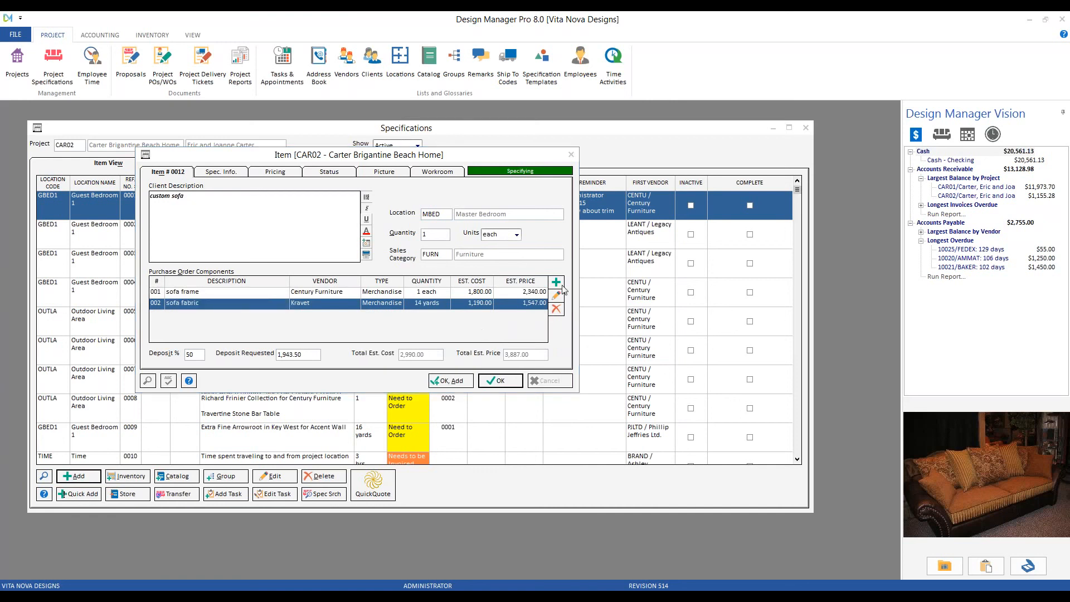
click(556, 282)
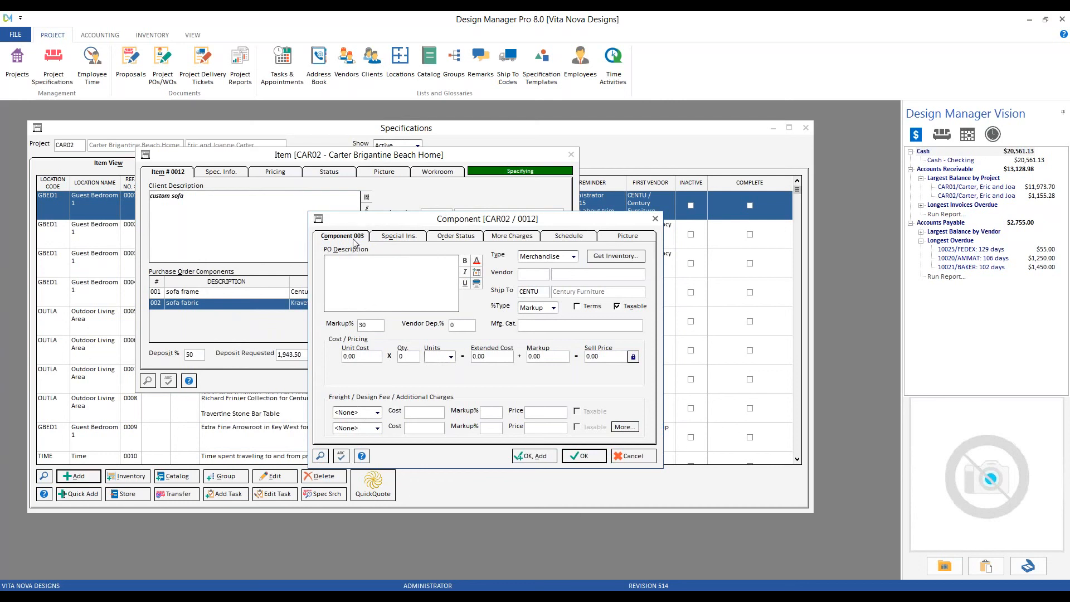
text(sofa trim)
key(Tab)
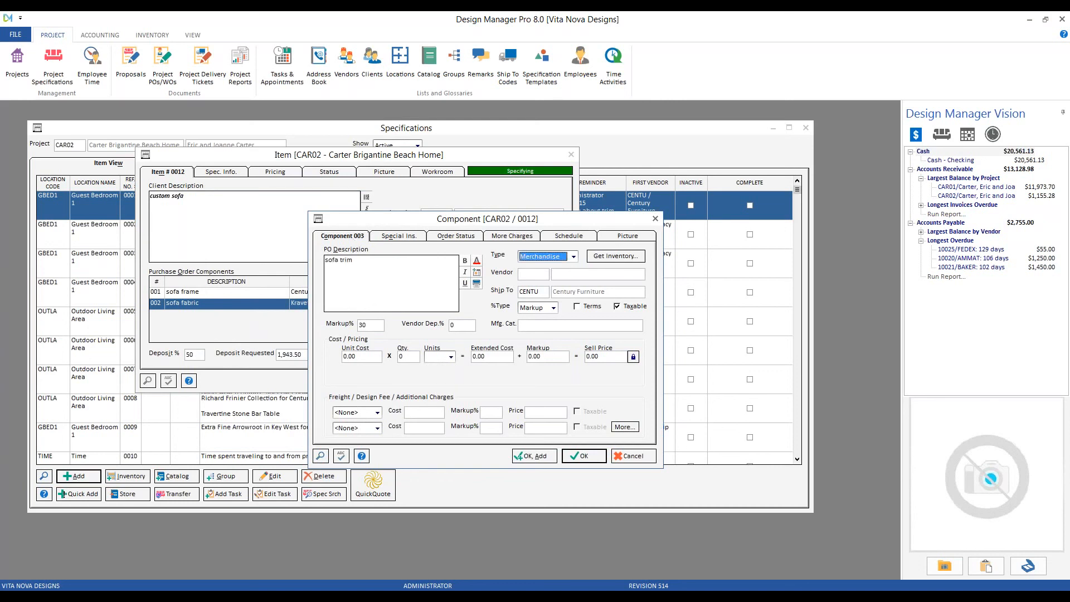
key(Tab)
text(KRAVE)
key(Tab)
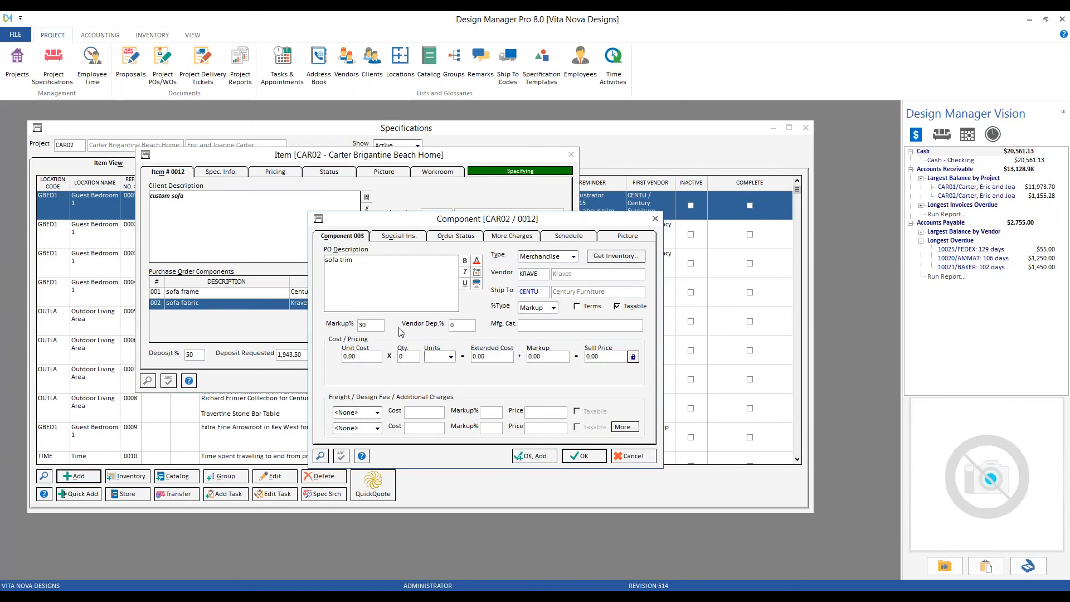
Enter catalog number T51279-6698, a unit cost of 25 and a quantity of 16 for the sofa trim.
click(520, 325)
text(T51279-6698)
key(Tab)
text(25)
key(Tab)
text(16)
key(Tab)
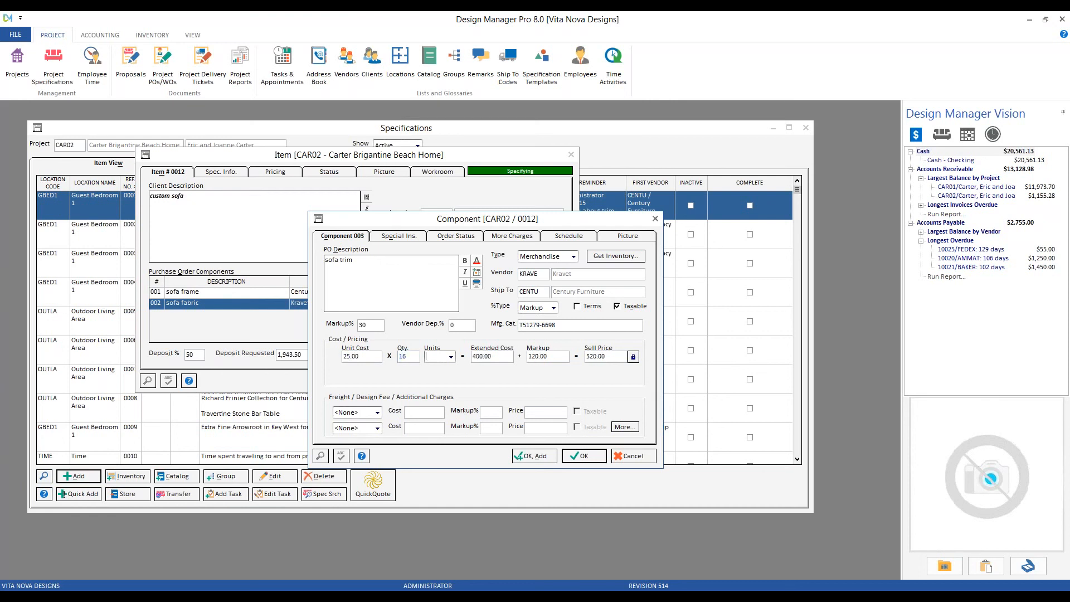
Set the sofa trim's units to yards and save the component.
text(yards)
key(Tab)
key(Tab)
key(Tab)
key(Tab)
click(582, 456)
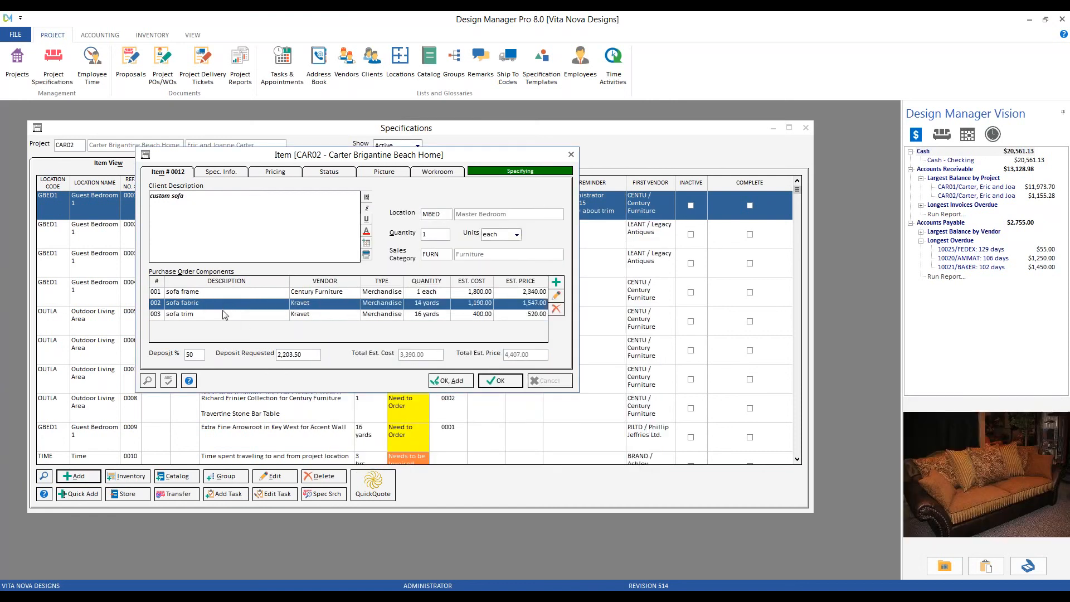
Review the vendors, estimated costs and estimated prices of the item's three purchase order components.
click(224, 304)
click(233, 293)
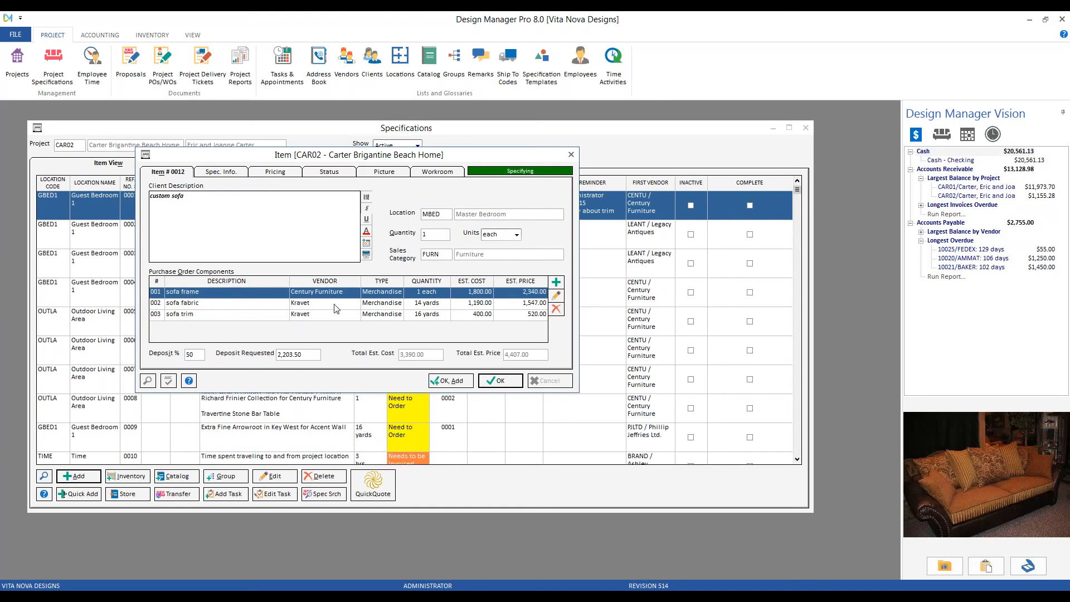
click(469, 306)
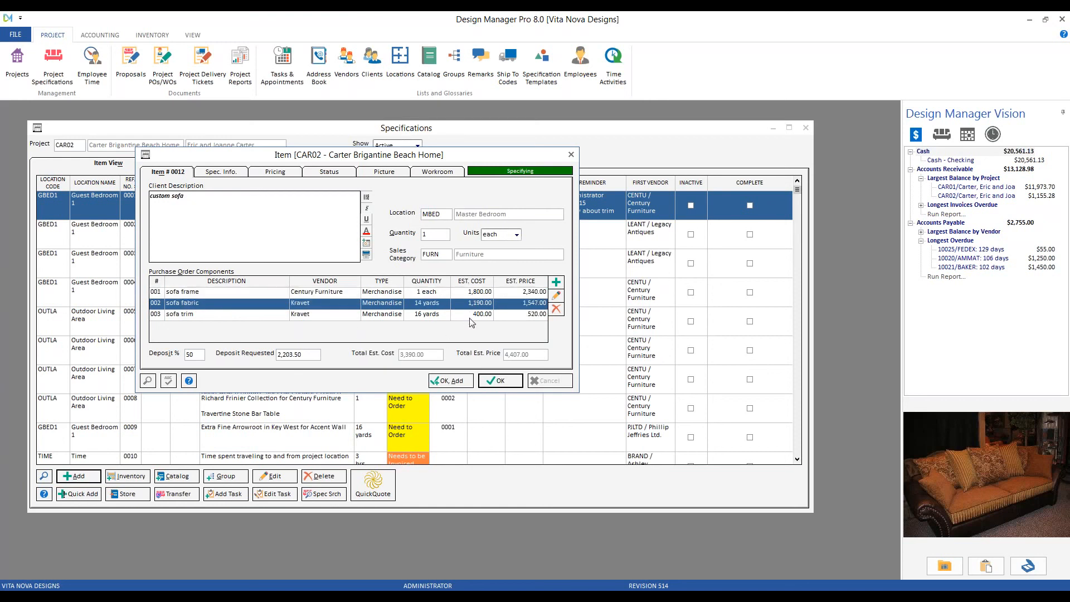
click(470, 317)
click(523, 294)
click(524, 305)
click(520, 313)
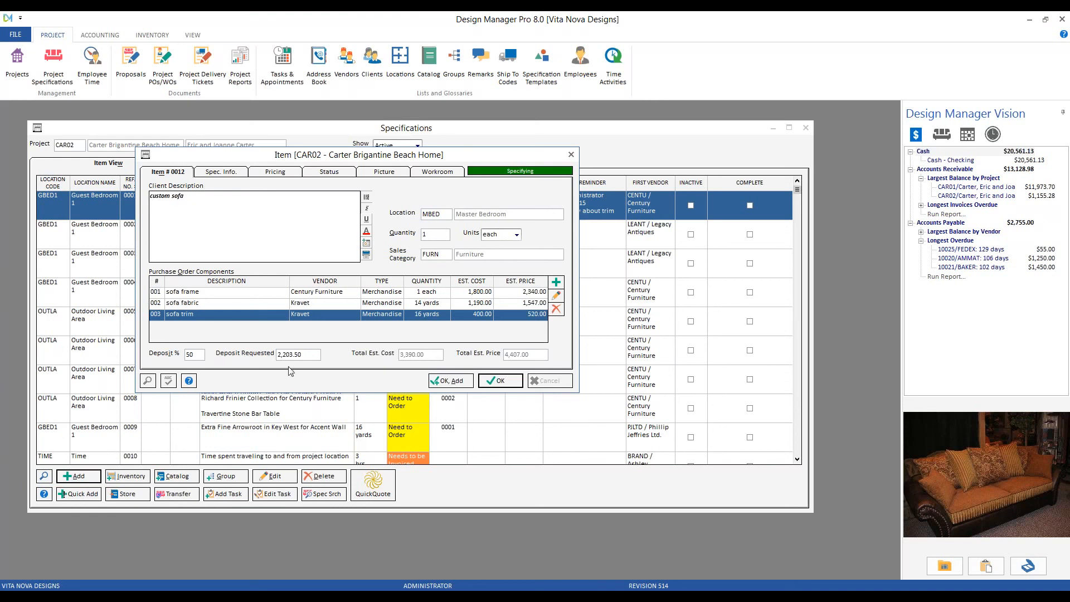
Override the item's requested deposit amount with 2,500.
key(Tab)
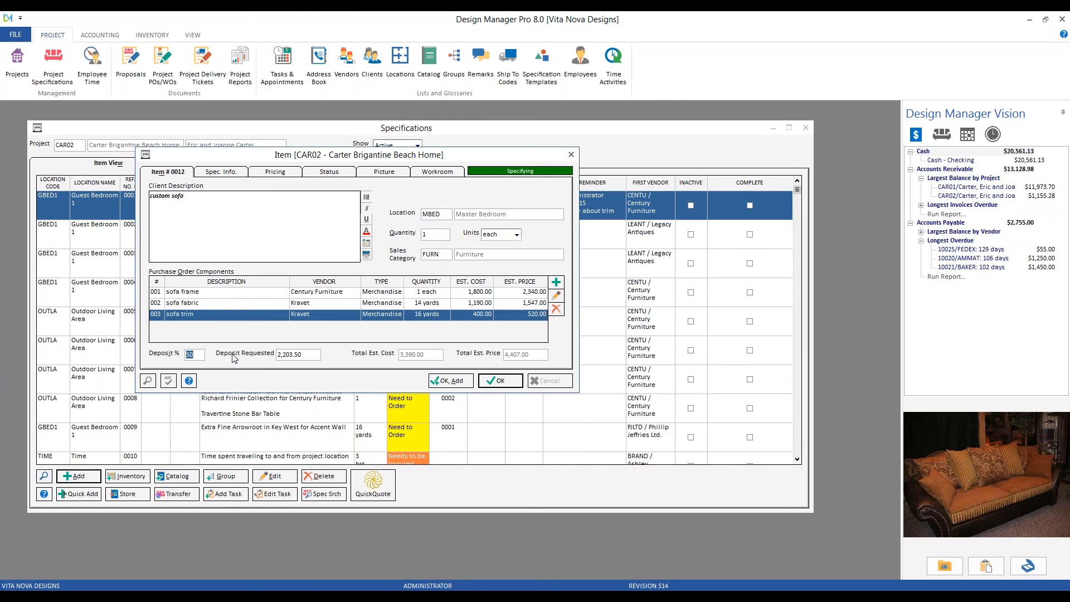
key(Tab)
key(shift+End)
text(2500)
key(Tab)
Set the item's deposit percentage to 50 and save the item.
click(195, 354)
text(5)
key(Tab)
click(501, 383)
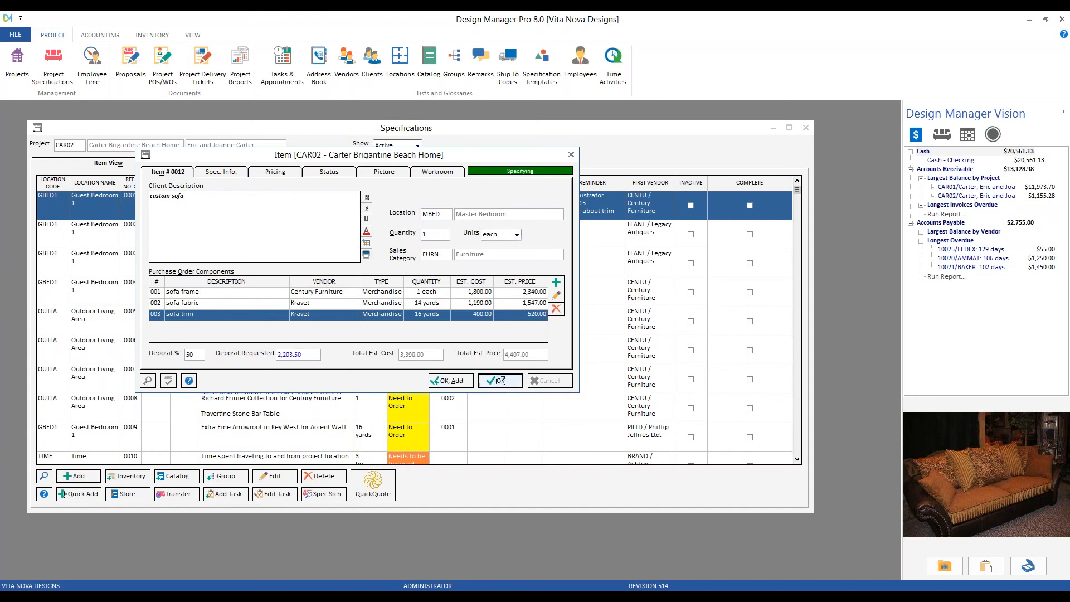